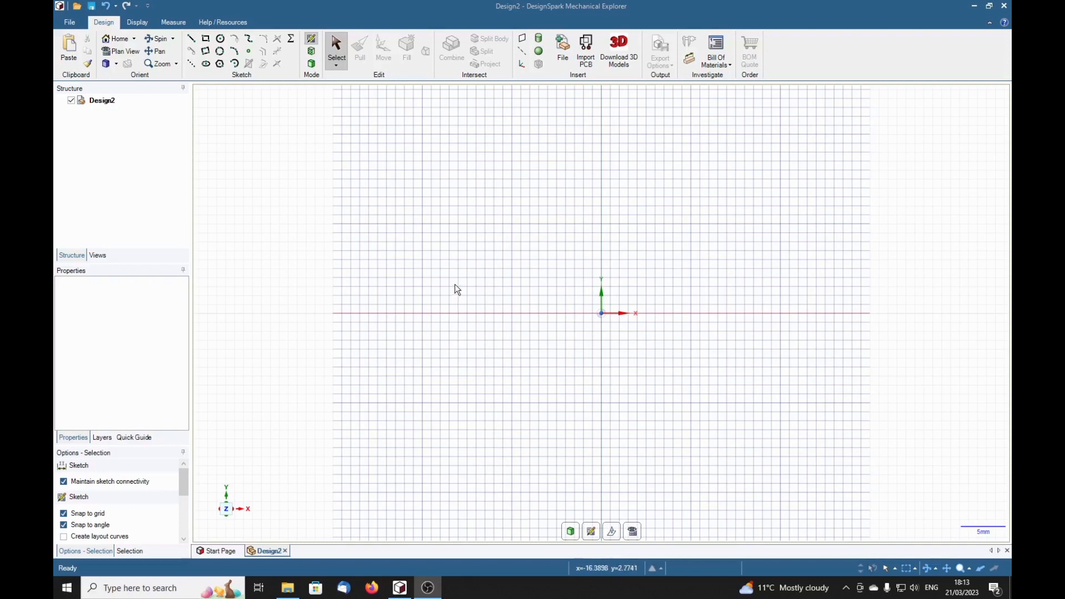
Check the program's version and licence information, and close it again
{"action": "left_click", "coordinate": [234, 22]}
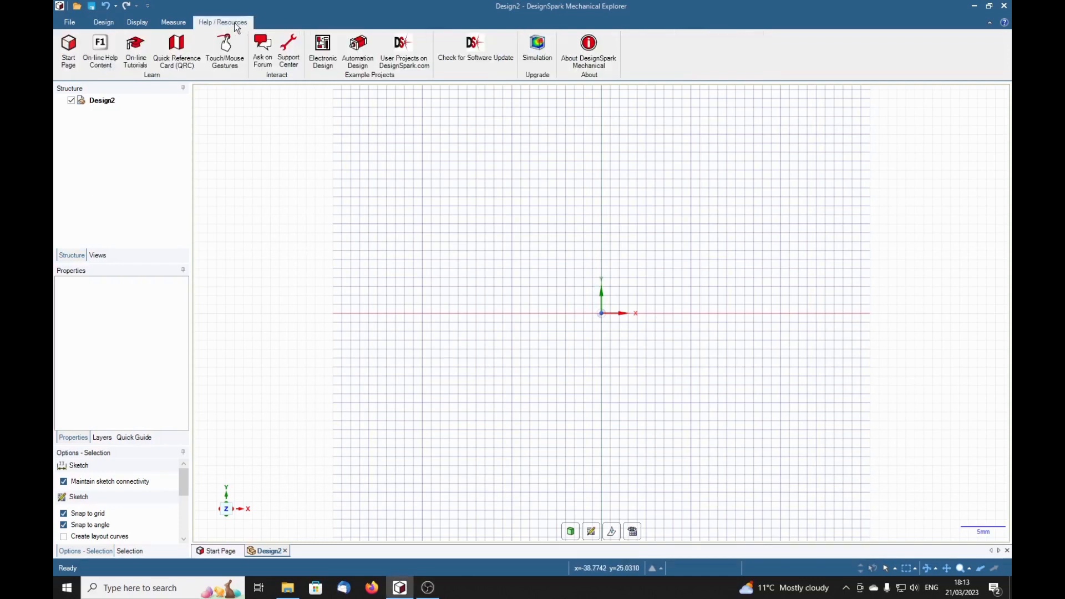
{"action": "left_click", "coordinate": [581, 54]}
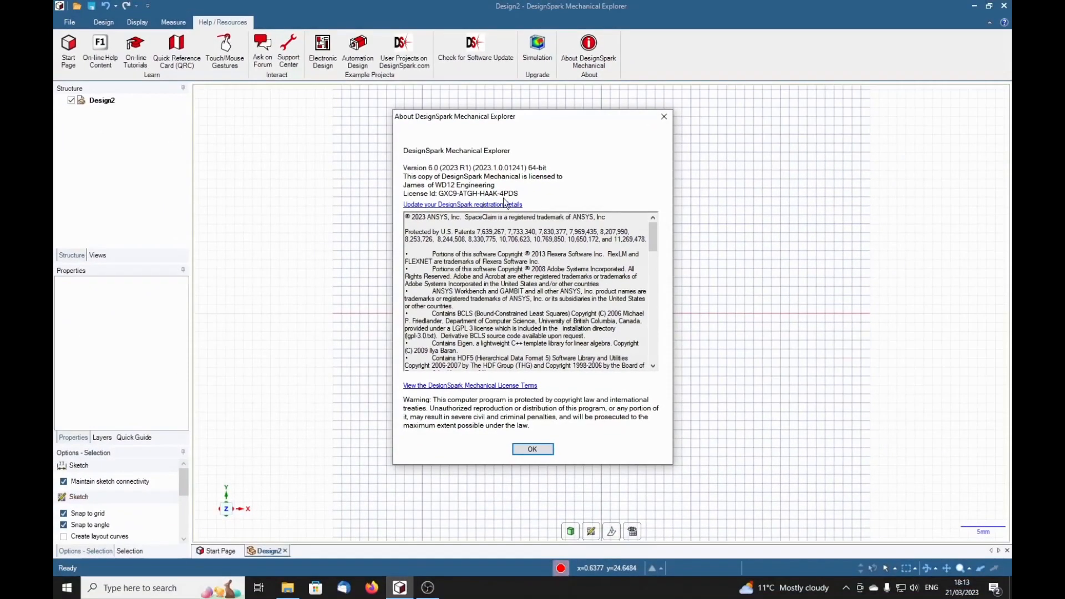
{"action": "left_click", "coordinate": [664, 117]}
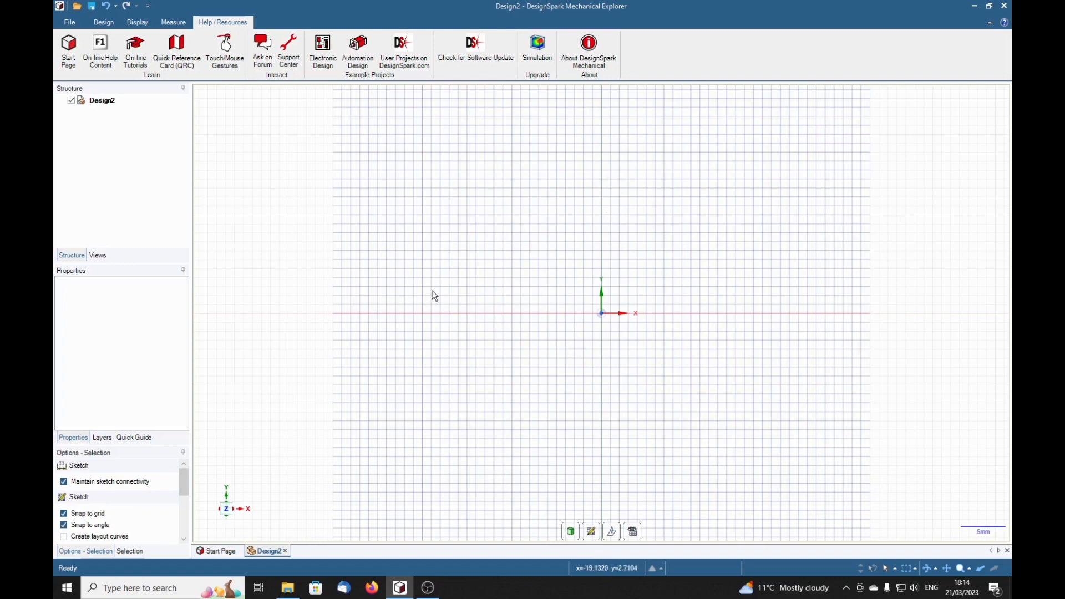
Sketch a circle centred on the origin with a diameter of 0.75 in
{"action": "left_click", "coordinate": [97, 27]}
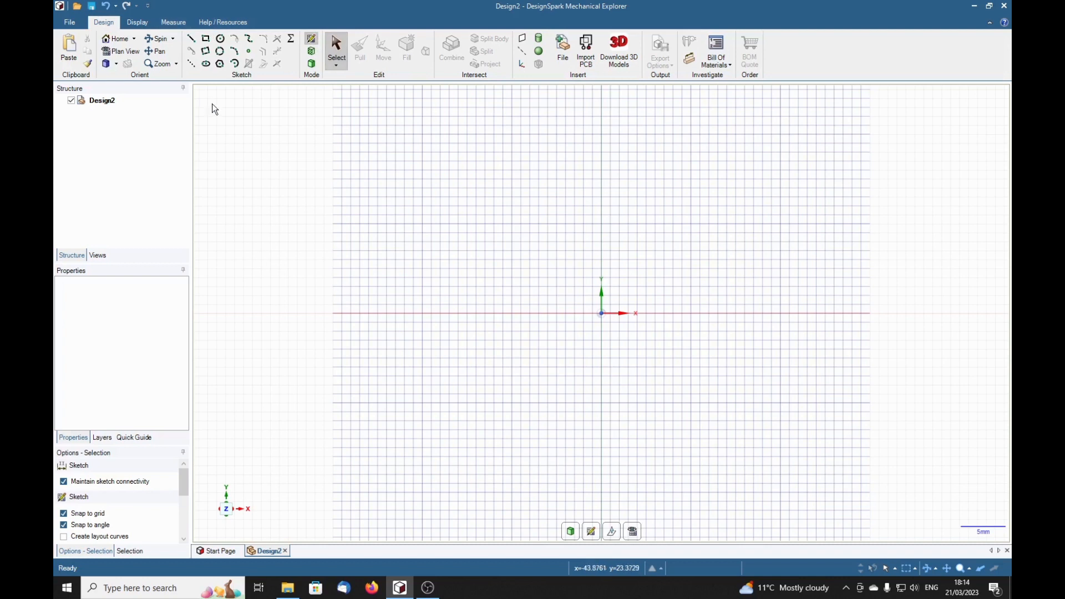
{"action": "left_click", "coordinate": [223, 40]}
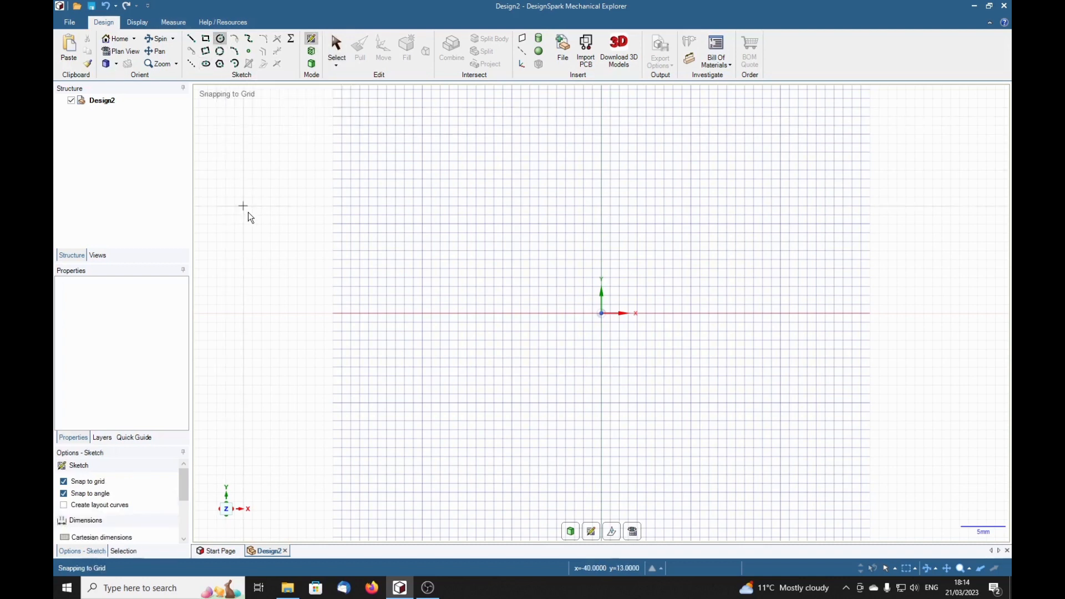
{"action": "left_click", "coordinate": [602, 311]}
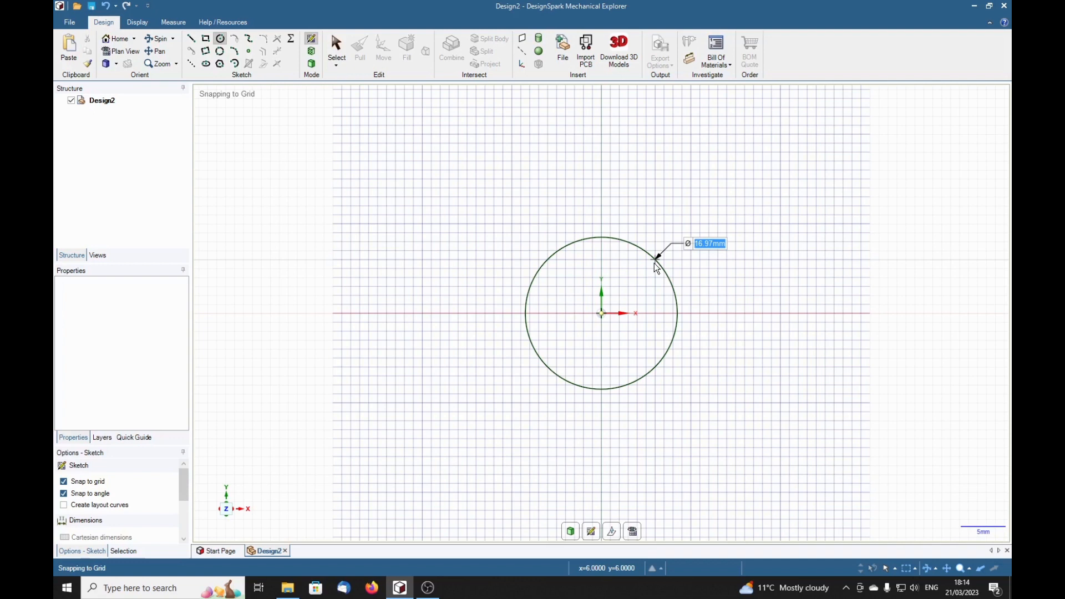
{"action": "key", "text": "BackSpace"}
{"action": "type", "text": ".75in"}
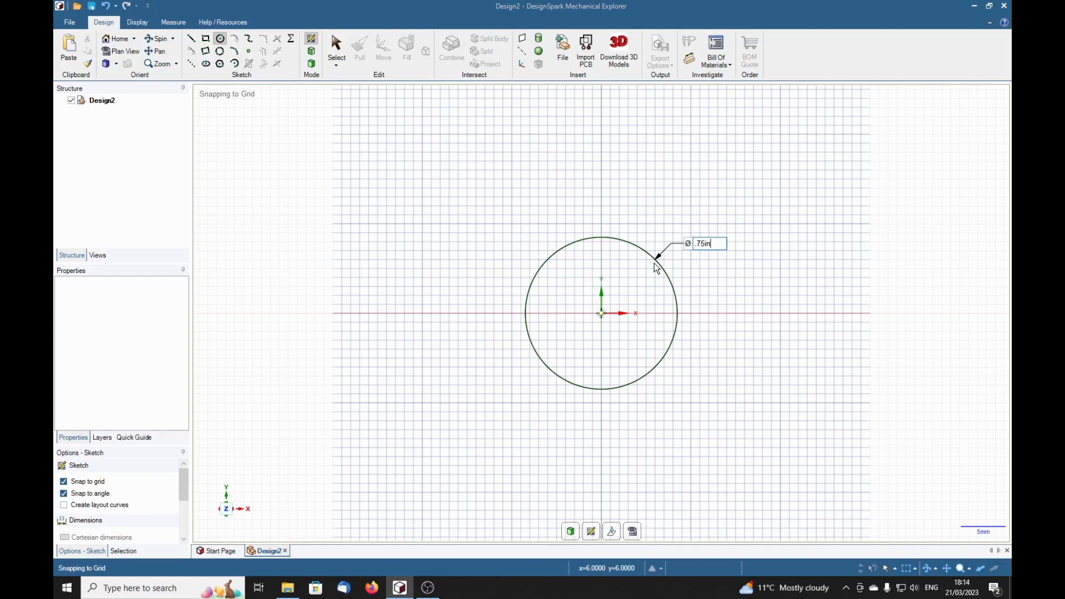
{"action": "key", "text": "Return"}
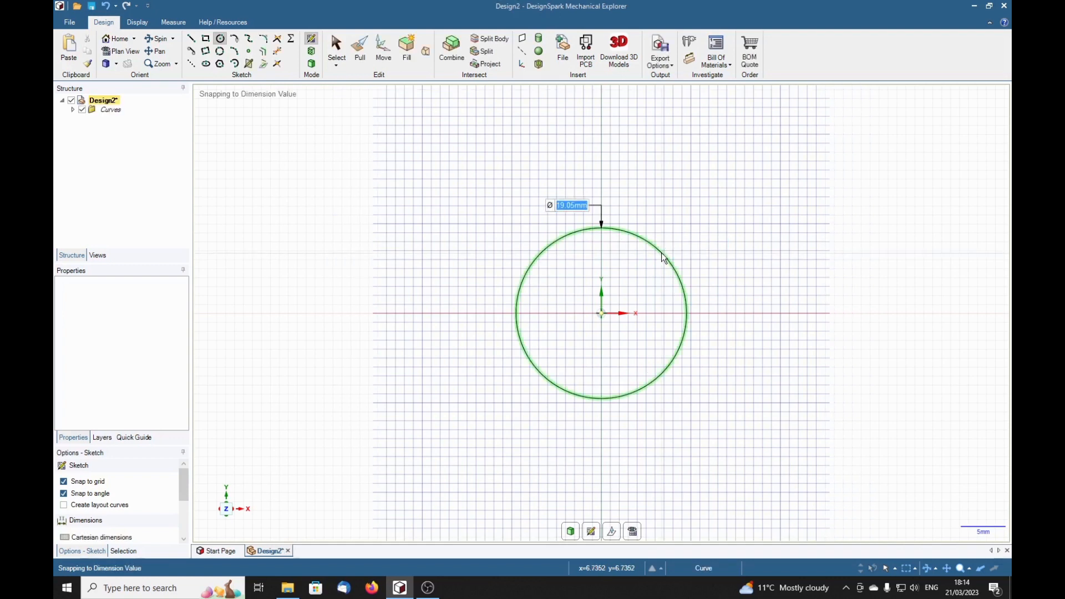
Pull the circular face 4.6875 in to form a solid cylinder
{"action": "key", "text": "p"}
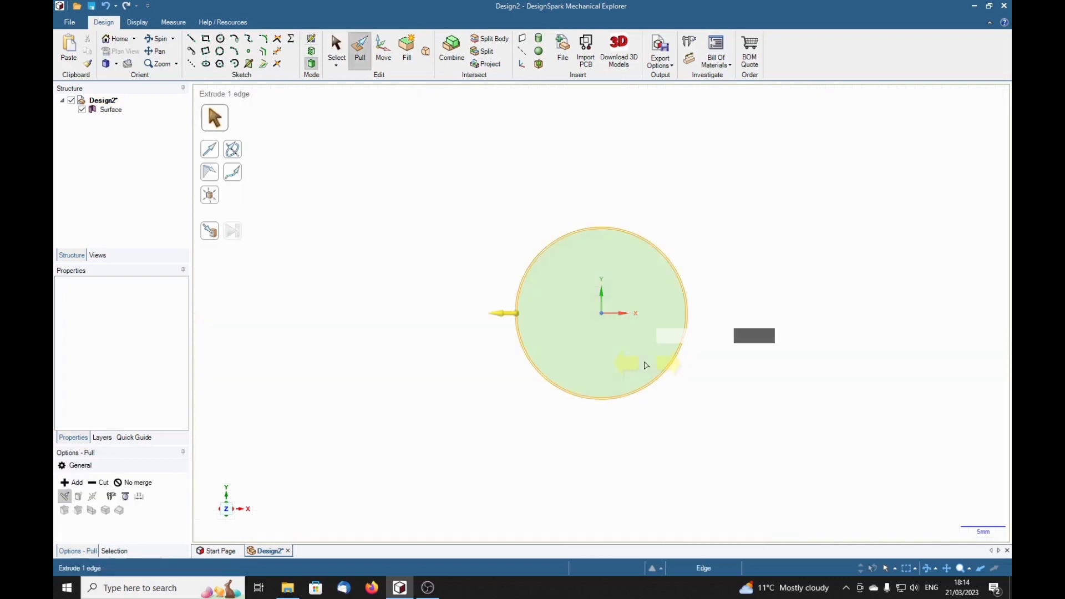
{"action": "left_click", "coordinate": [632, 363]}
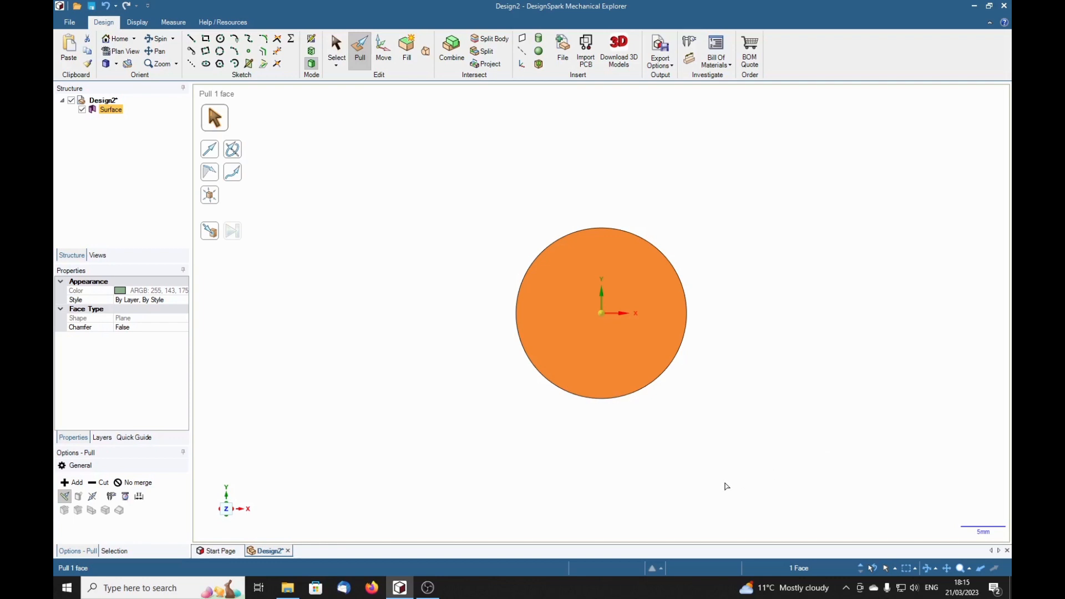
{"action": "type", "text": "4.6875in"}
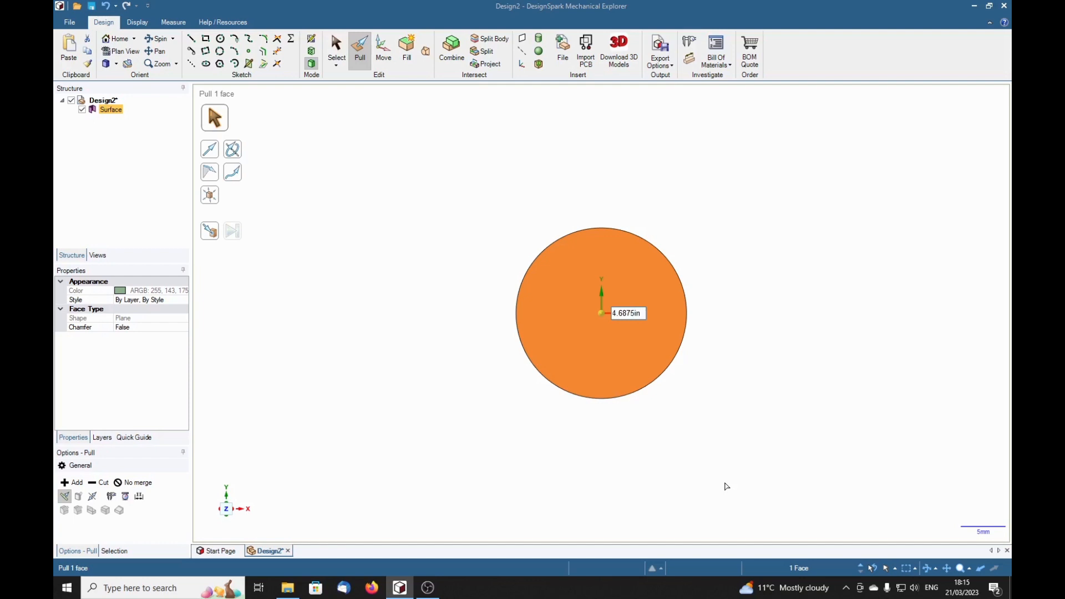
{"action": "key", "text": "Return"}
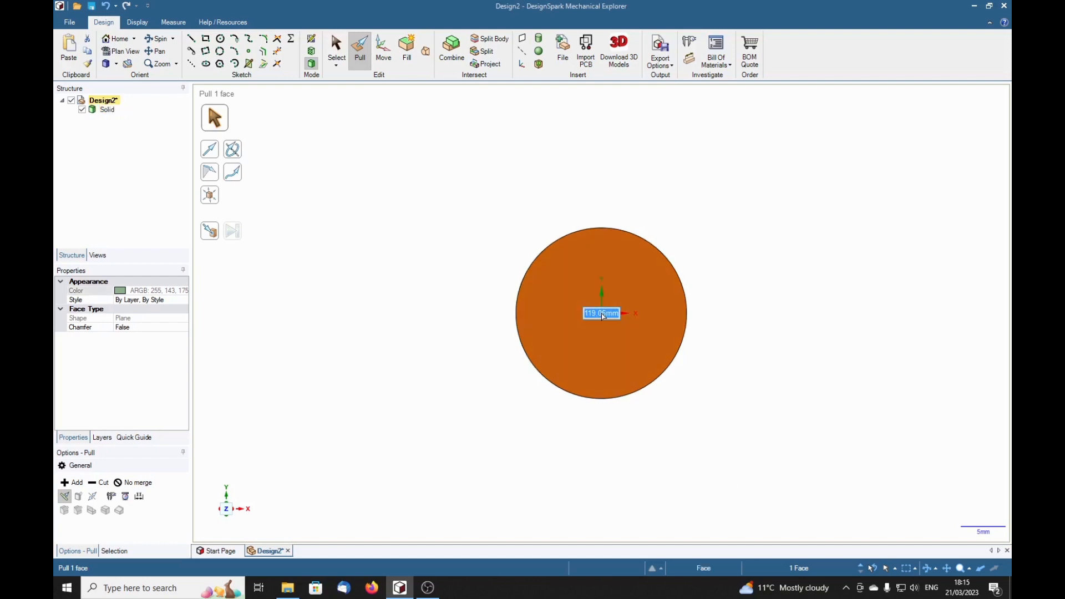
Sketch a concentric circle with a diameter of 0.6875 in on the cylinder's newly extruded end face
{"action": "mouse_move", "coordinate": [751, 344]}
{"action": "middle_mouse_down"}
{"action": "mouse_move", "coordinate": [717, 358]}
{"action": "mouse_move", "coordinate": [721, 318]}
{"action": "mouse_move", "coordinate": [777, 321]}
{"action": "mouse_move", "coordinate": [751, 371]}
{"action": "mouse_move", "coordinate": [680, 304]}
{"action": "mouse_move", "coordinate": [745, 327]}
{"action": "middle_mouse_up"}
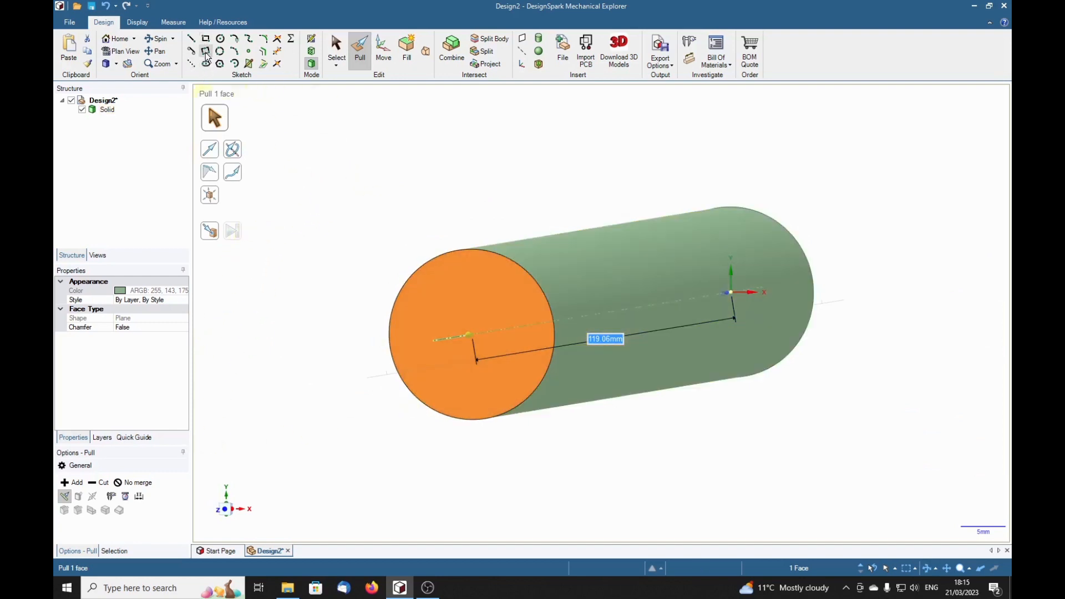
{"action": "left_click", "coordinate": [221, 38]}
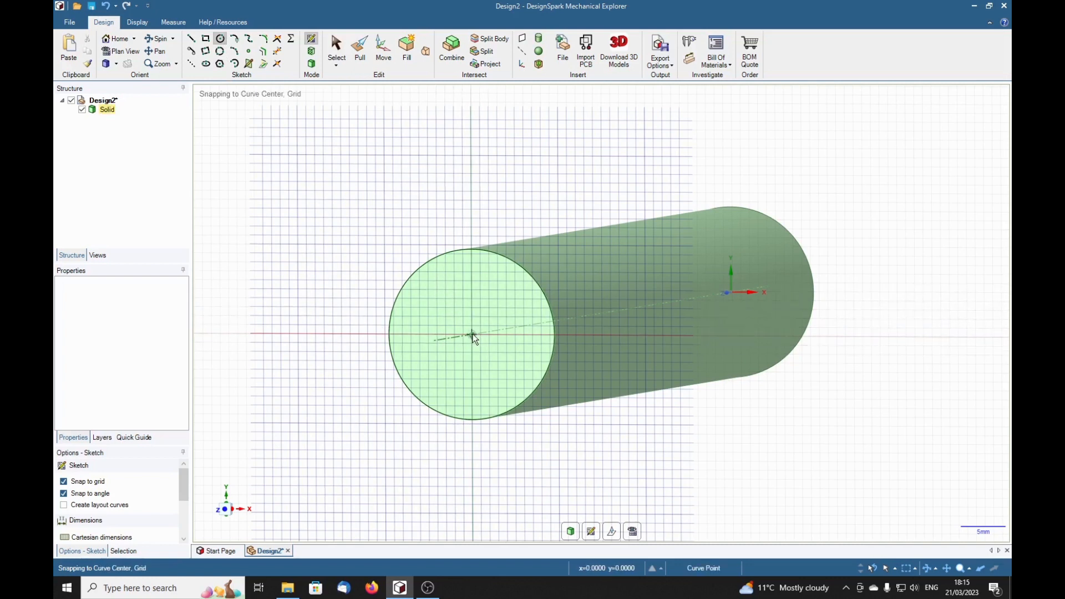
{"action": "left_click", "coordinate": [472, 335]}
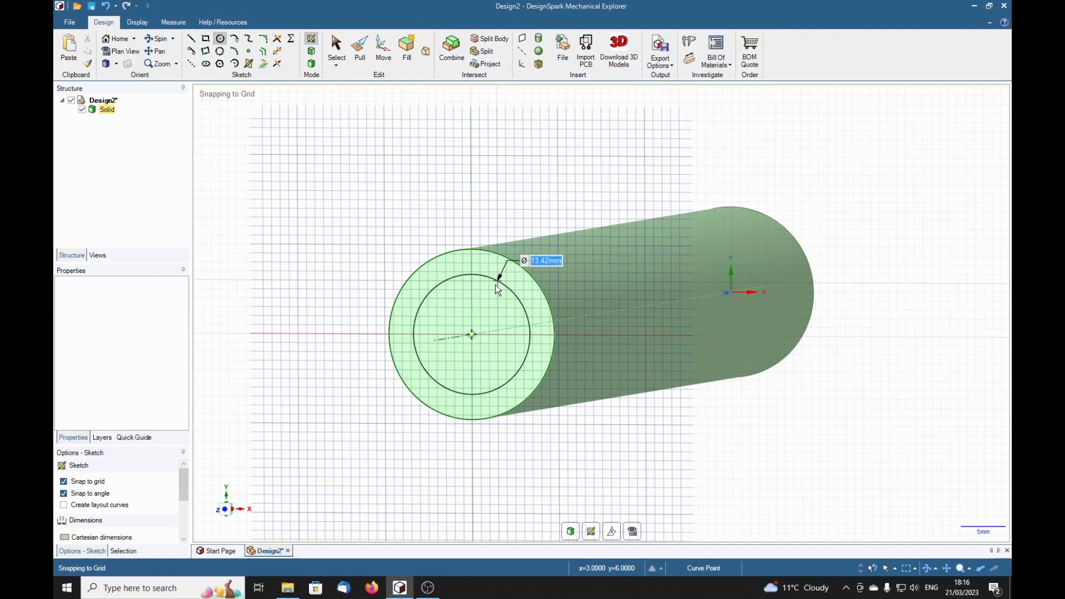
{"action": "left_click", "coordinate": [495, 285]}
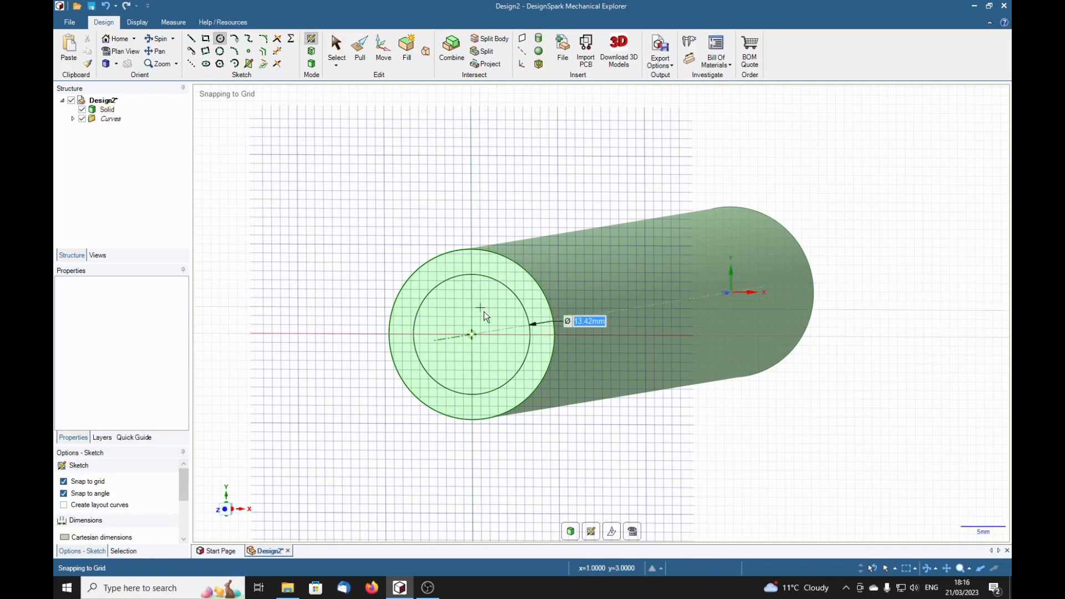
{"action": "key", "text": "BackSpace"}
{"action": "type", "text": ".6875"}
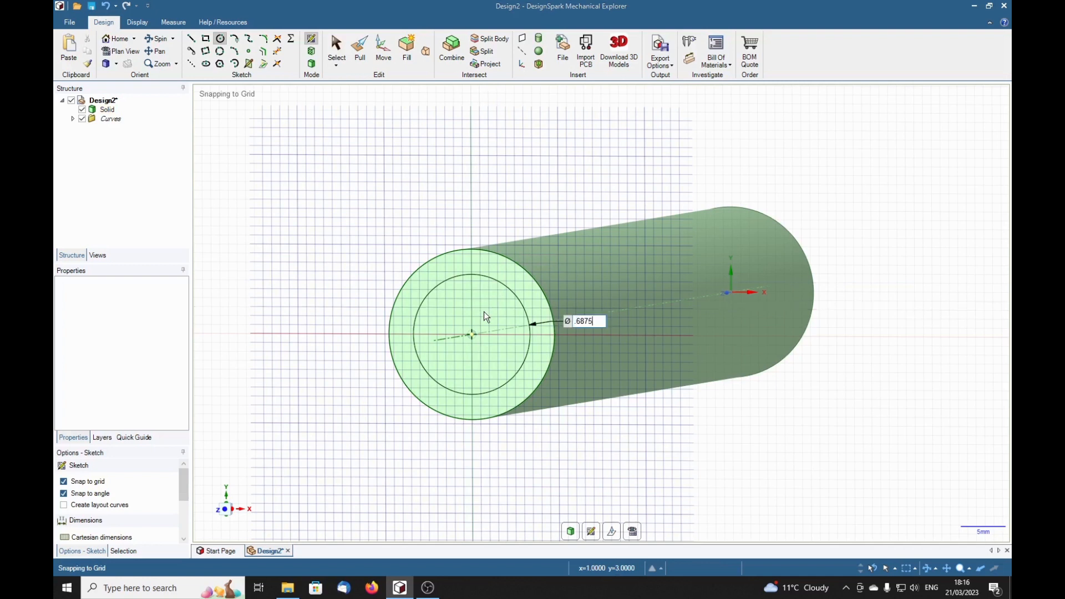
{"action": "type", "text": "in"}
{"action": "key", "text": "Return"}
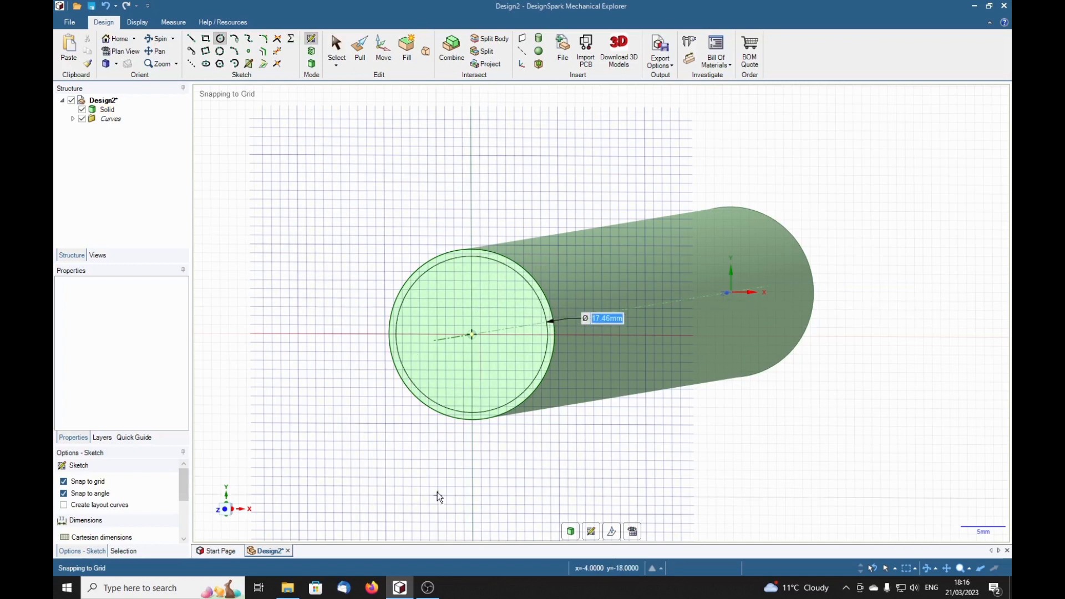
Pull the inner circular face outward by 0.343 in to form a stepped-down end on the cylinder
{"action": "key", "text": "p"}
{"action": "left_click", "coordinate": [492, 351]}
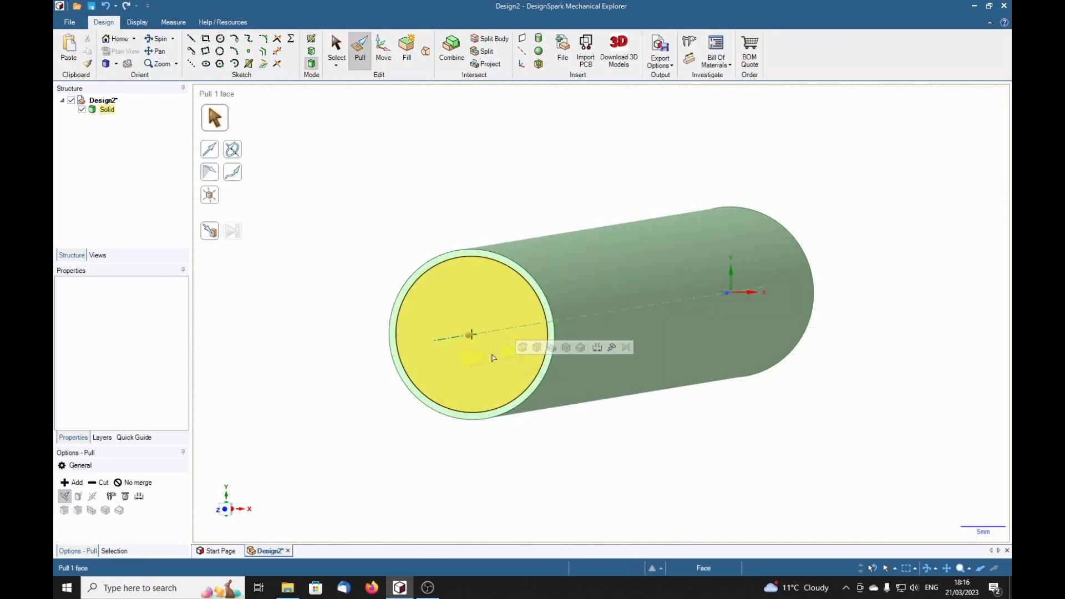
{"action": "left_click_drag", "start_coordinate": [477, 364], "coordinate": [452, 375]}
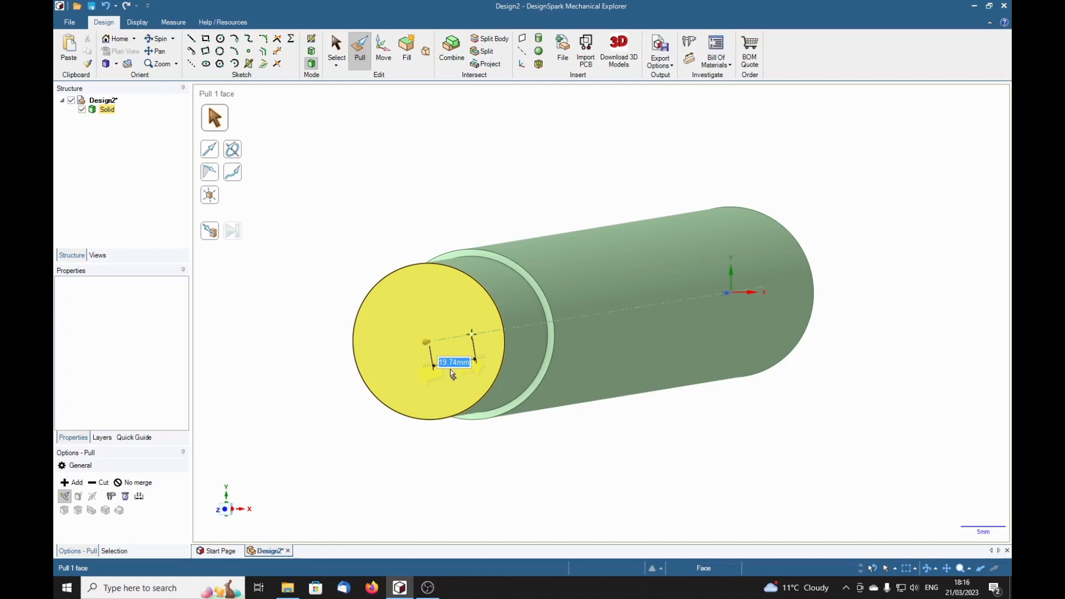
{"action": "key", "text": "BackSpace"}
{"action": "type", "text": ".343"}
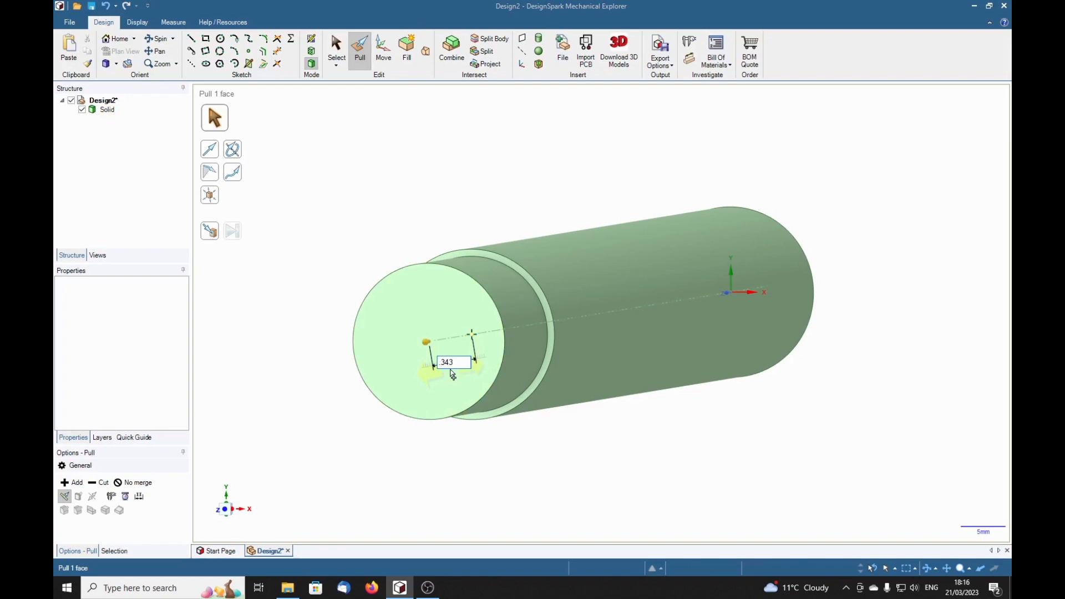
{"action": "type", "text": "in"}
{"action": "key", "text": "Return"}
Sketch a concentric circle with a diameter of 0.6875 in on the cylinder's opposite end face, at the origin
{"action": "mouse_move", "coordinate": [682, 444]}
{"action": "middle_mouse_down"}
{"action": "mouse_move", "coordinate": [737, 464]}
{"action": "mouse_move", "coordinate": [198, 436]}
{"action": "middle_mouse_up"}
{"action": "middle_click_drag", "start_coordinate": [265, 444], "coordinate": [409, 452], "text": "shift"}
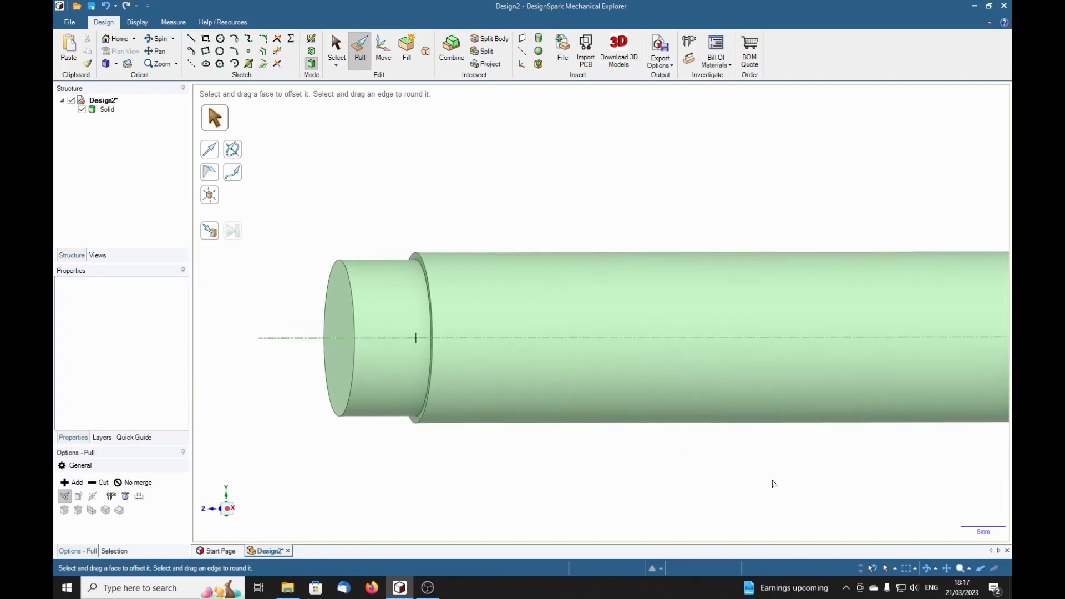
{"action": "mouse_move", "coordinate": [775, 425]}
{"action": "middle_mouse_down"}
{"action": "mouse_move", "coordinate": [673, 477]}
{"action": "mouse_move", "coordinate": [589, 482]}
{"action": "middle_mouse_up"}
{"action": "left_click", "coordinate": [796, 367]}
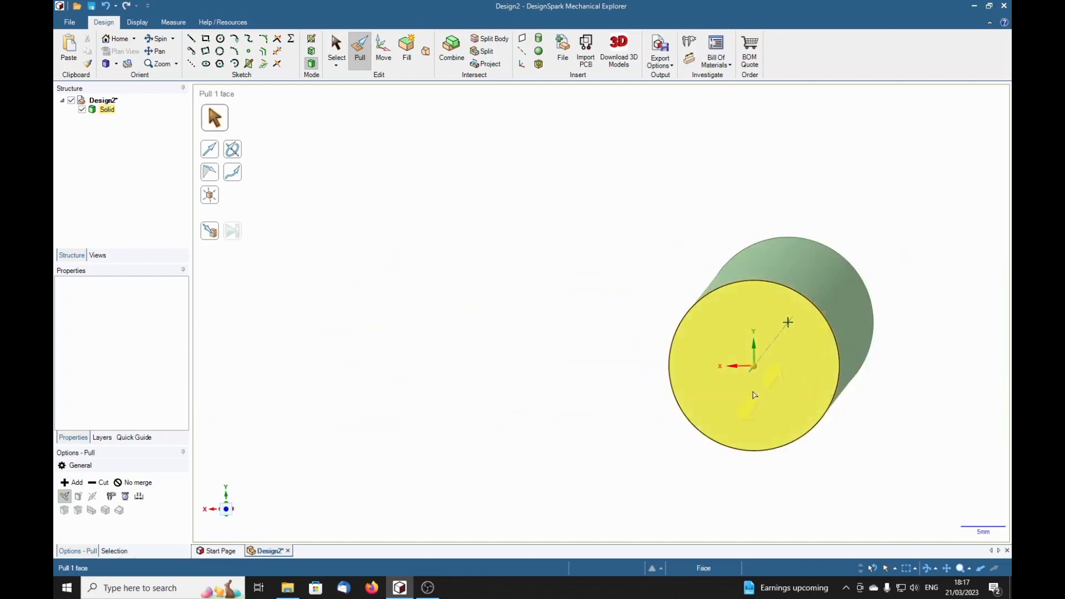
{"action": "left_click", "coordinate": [219, 39]}
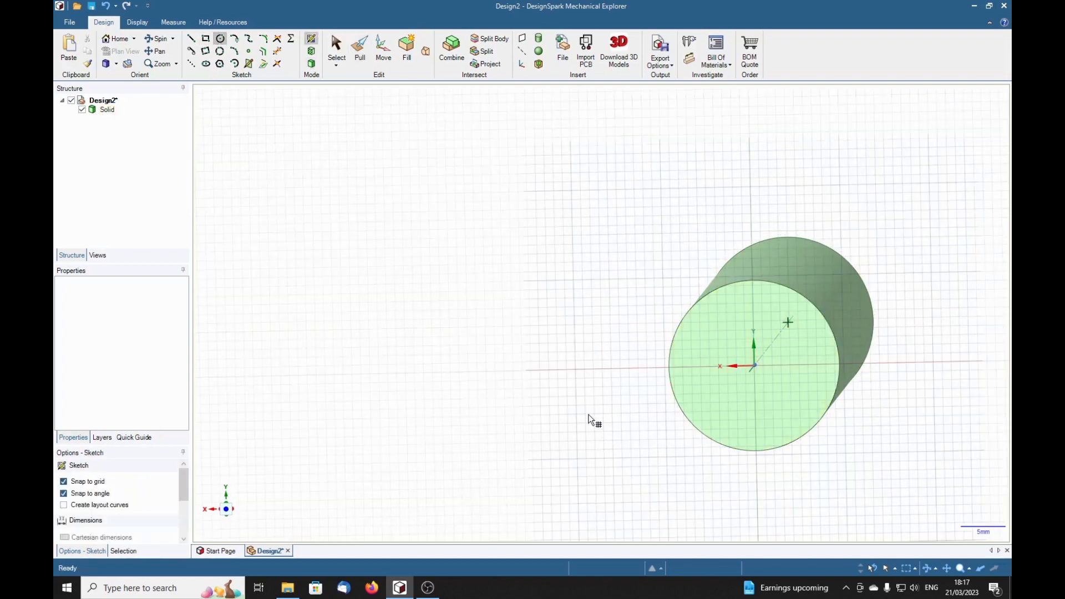
{"action": "left_click", "coordinate": [735, 395]}
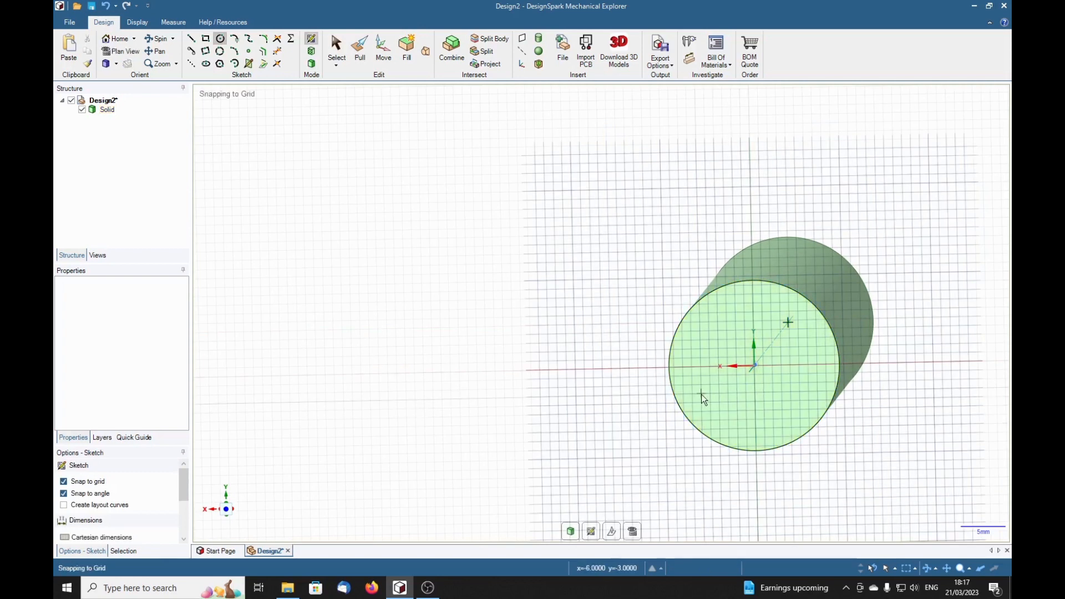
{"action": "left_click", "coordinate": [753, 365]}
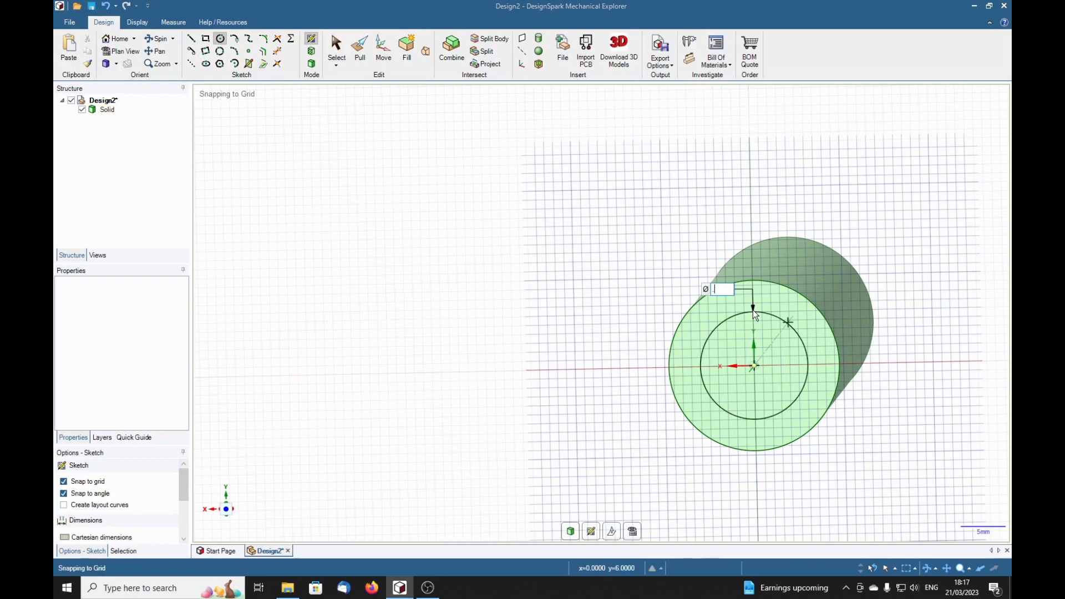
{"action": "type", "text": "34"}
{"action": "key", "text": "BackSpace"}
{"action": "key", "text": "BackSpace"}
{"action": "key", "text": "BackSpace"}
{"action": "type", "text": ".."}
{"action": "key", "text": "BackSpace"}
{"action": "key", "text": "BackSpace"}
{"action": "type", "text": "."}
{"action": "type", "text": "68"}
{"action": "type", "text": "75in"}
{"action": "key", "text": "Return"}
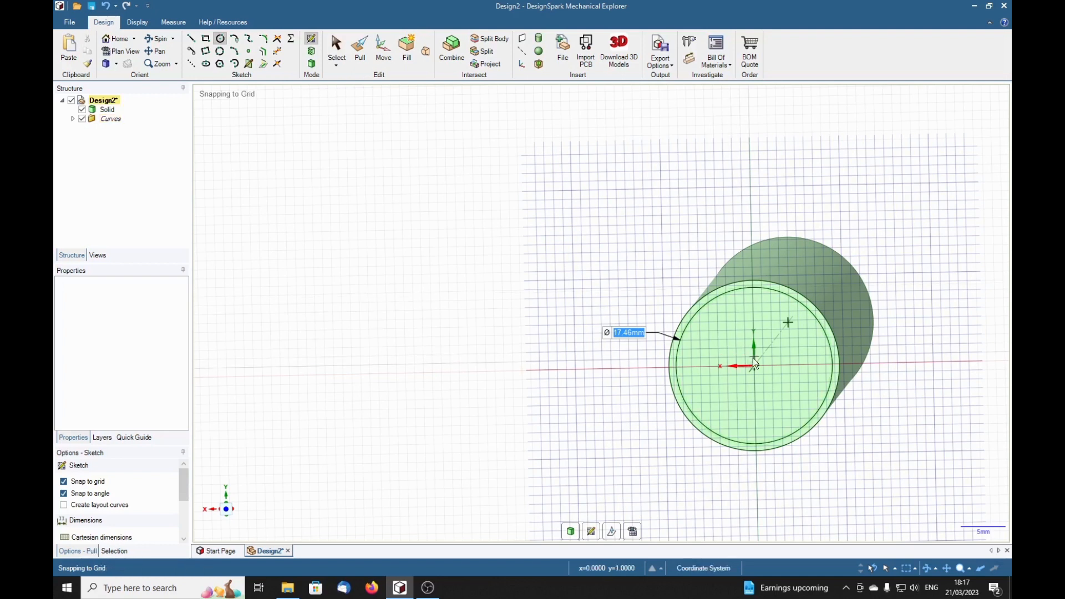
Pull the inner circular face at the origin end outward by 0.343 in to form a matching stepped-down end
{"action": "key", "text": "p"}
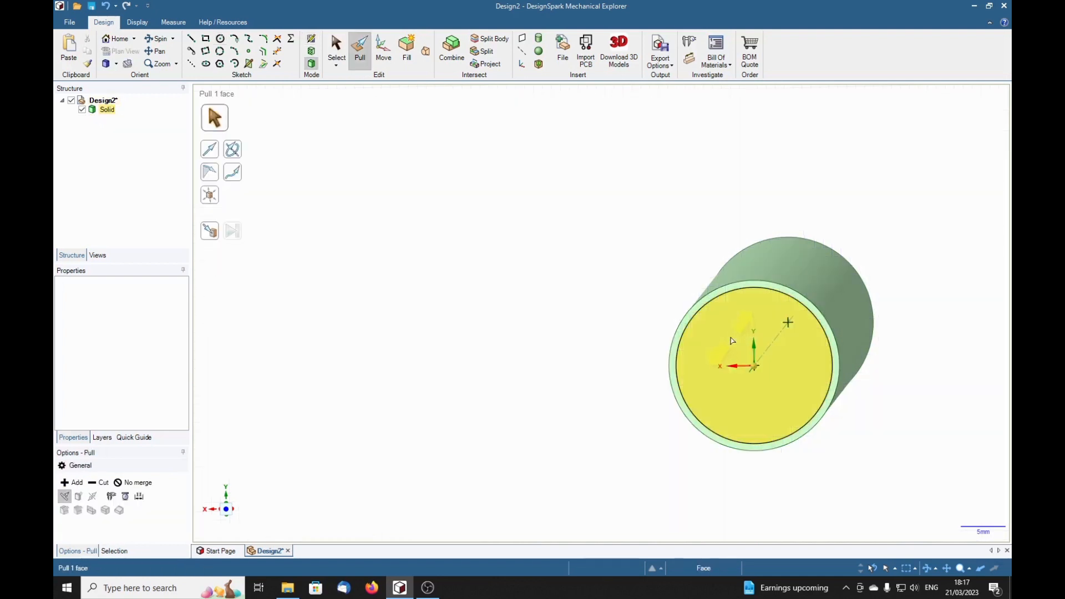
{"action": "left_click", "coordinate": [728, 349]}
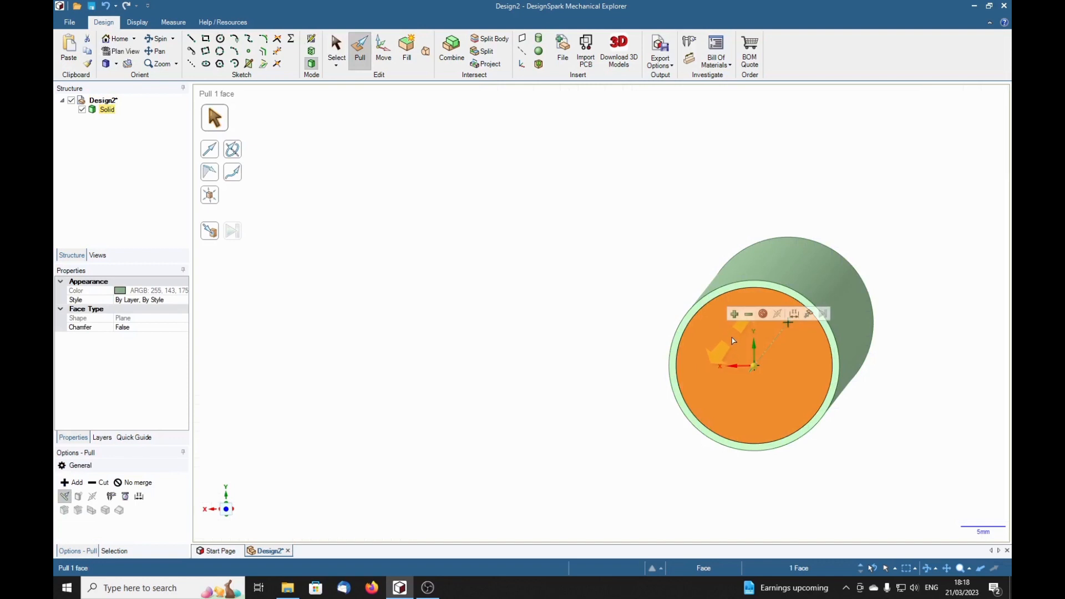
{"action": "left_click_drag", "start_coordinate": [707, 368], "coordinate": [702, 390]}
{"action": "type", "text": ".343in"}
{"action": "key", "text": "Return"}
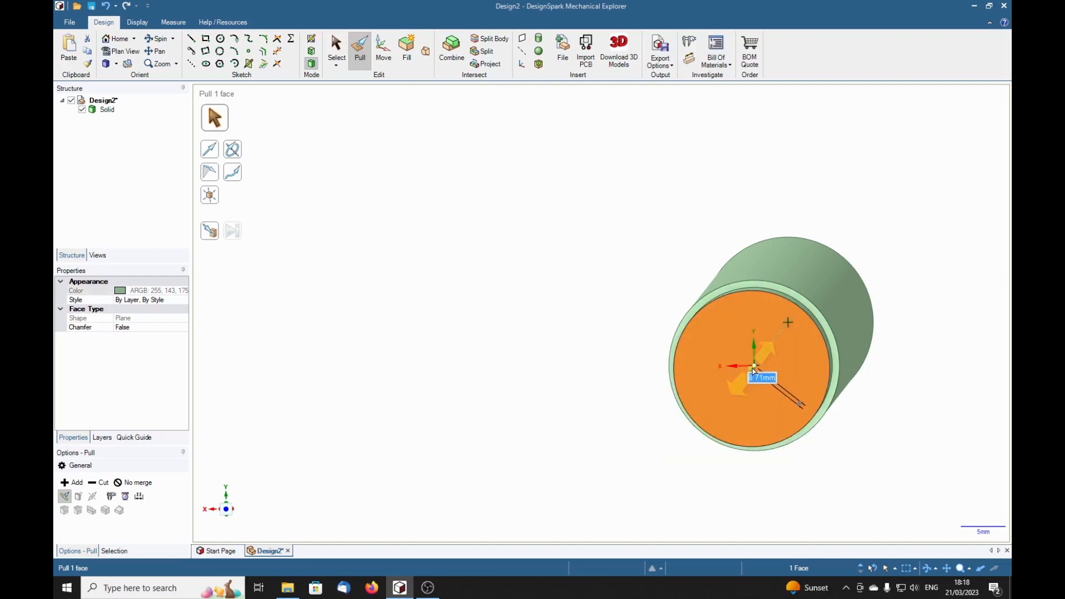
Sketch a concentric circle with a diameter of 0.125 in on the stepped-down end face nearest the origin
{"action": "middle_click_drag", "start_coordinate": [880, 469], "coordinate": [578, 350]}
{"action": "scroll", "coordinate": [814, 482], "scroll_direction": "down", "scroll_amount": 5}
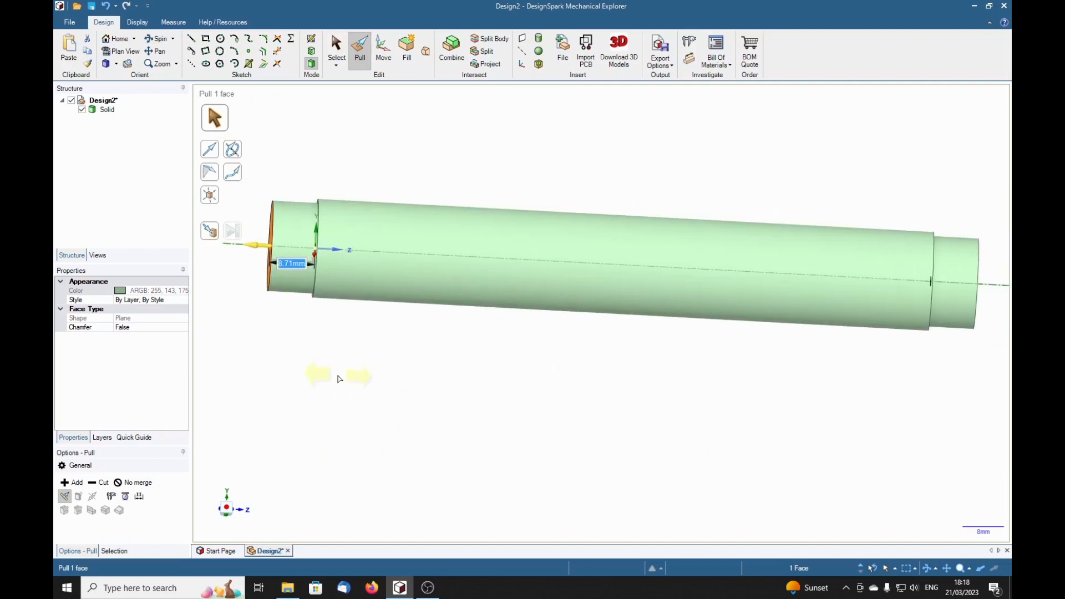
{"action": "middle_click_drag", "start_coordinate": [293, 397], "coordinate": [431, 428]}
{"action": "left_click", "coordinate": [385, 409]}
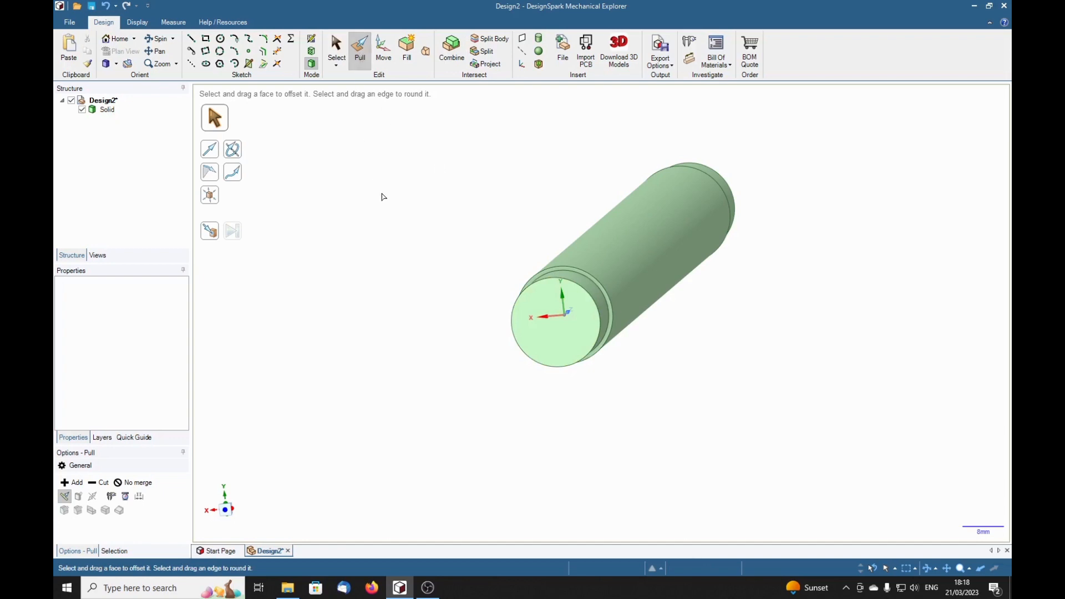
{"action": "left_click", "coordinate": [220, 39]}
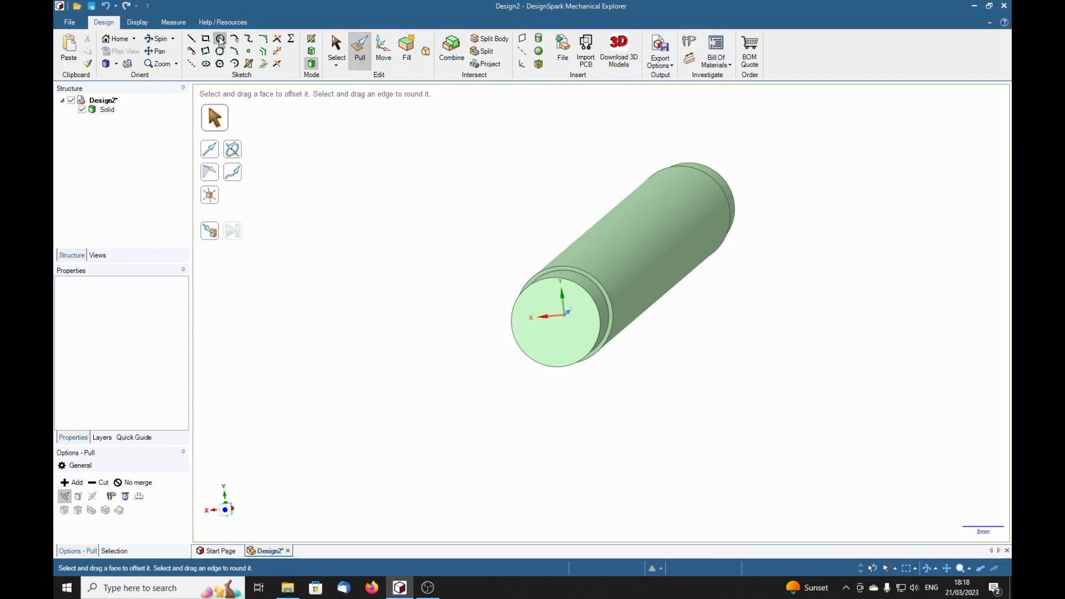
{"action": "left_click", "coordinate": [557, 346]}
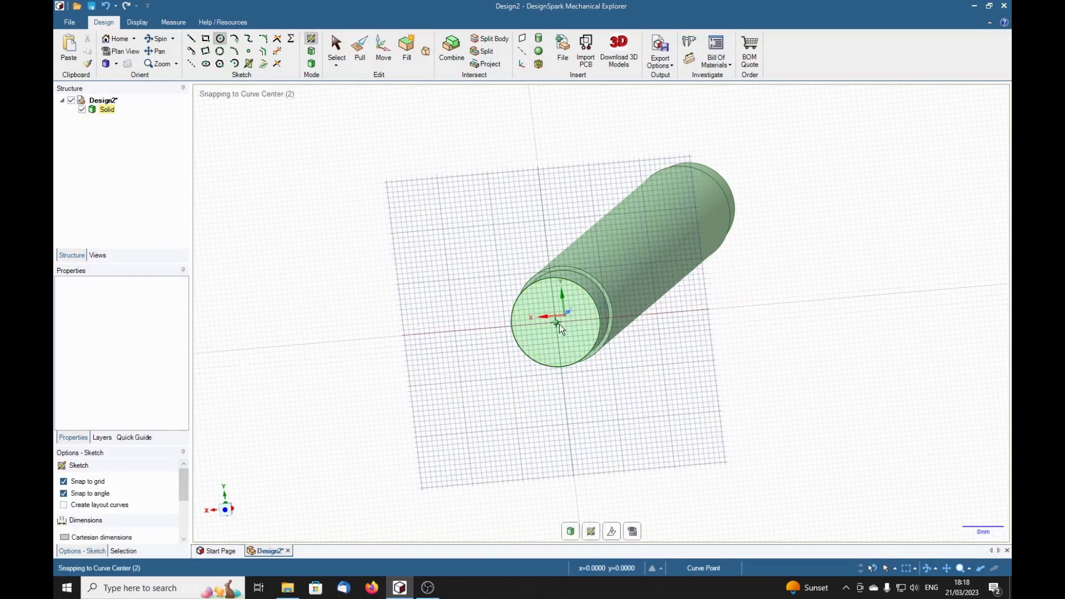
{"action": "left_click", "coordinate": [558, 322]}
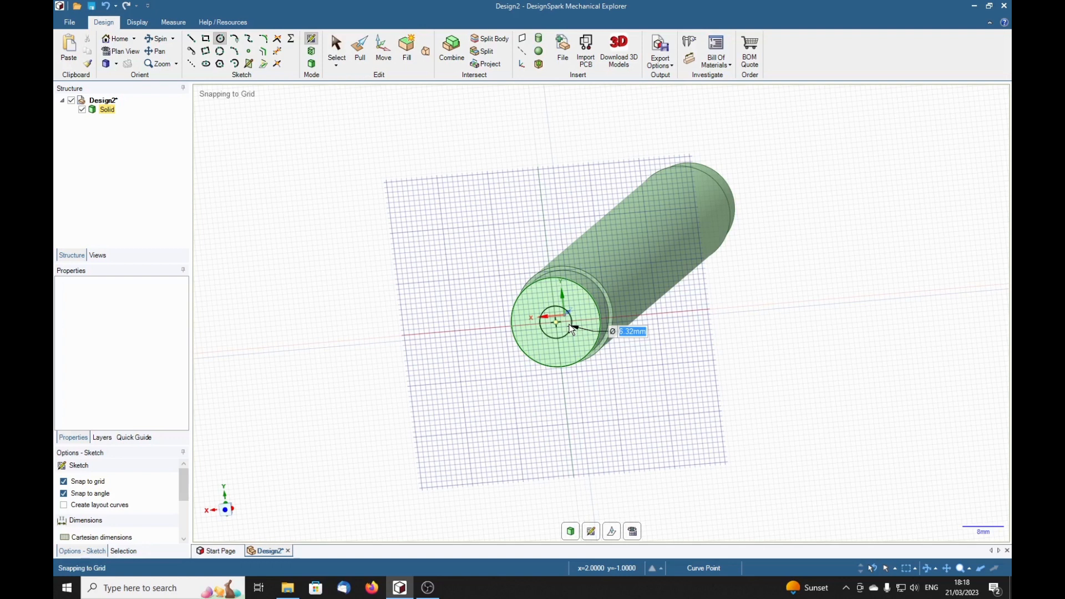
{"action": "type", "text": ".1"}
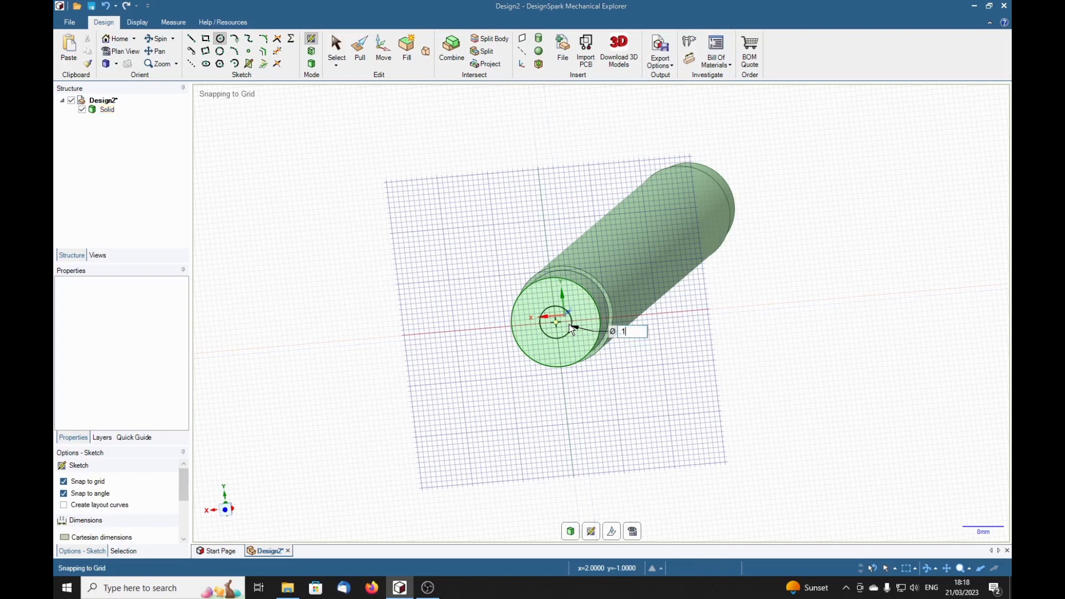
{"action": "type", "text": "25in"}
{"action": "key", "text": "Return"}
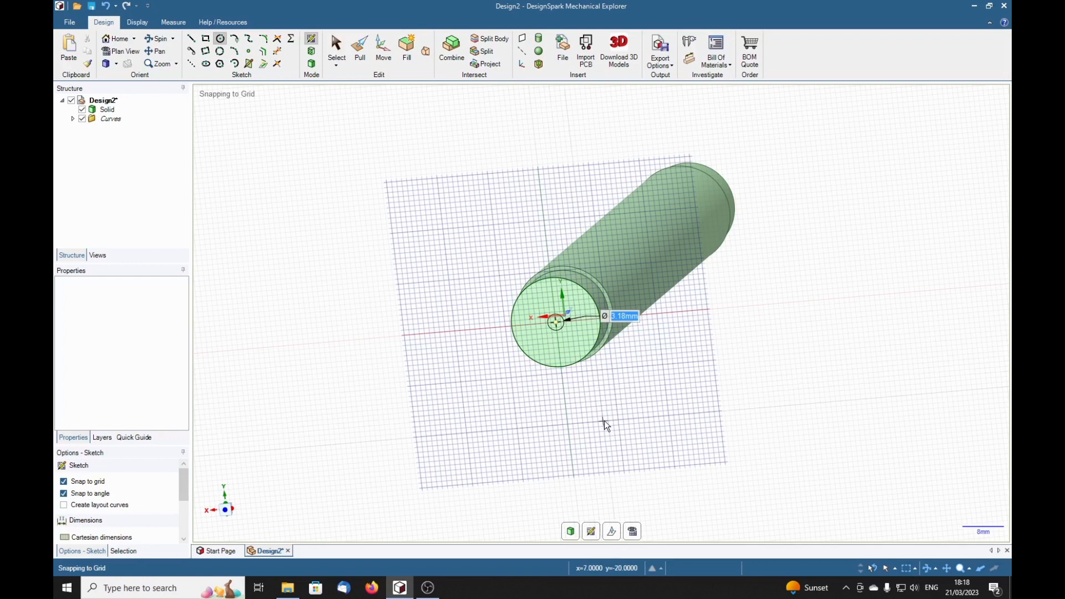
Pull the 0.125 in circular face inward by 0.375 in to cut a blind hole in the origin end
{"action": "key", "text": "p"}
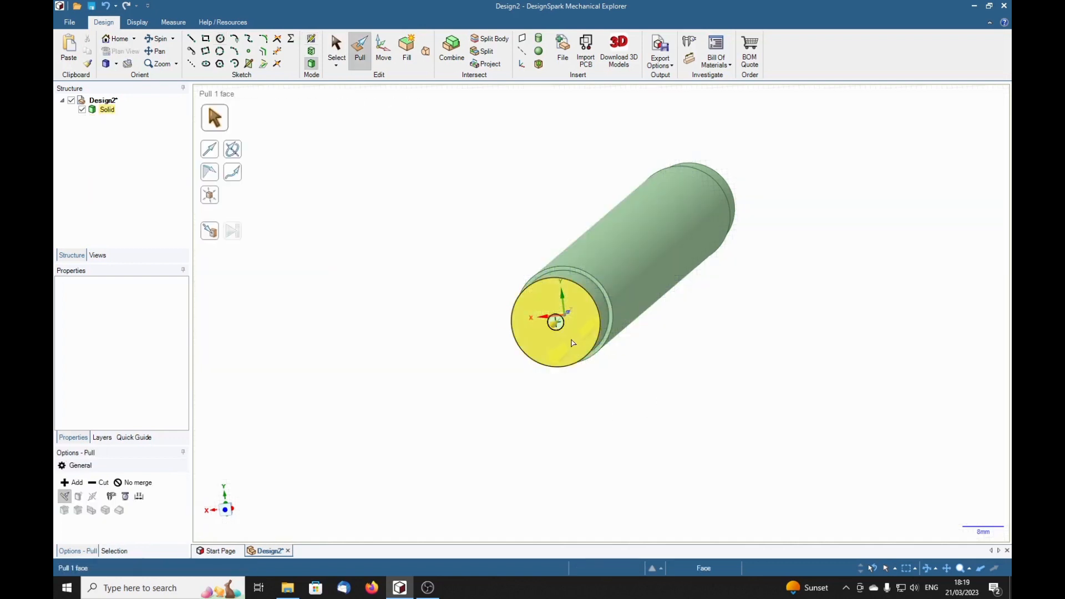
{"action": "scroll", "coordinate": [572, 343], "scroll_direction": "up", "scroll_amount": 3}
{"action": "scroll", "coordinate": [558, 337], "scroll_direction": "up", "scroll_amount": 3}
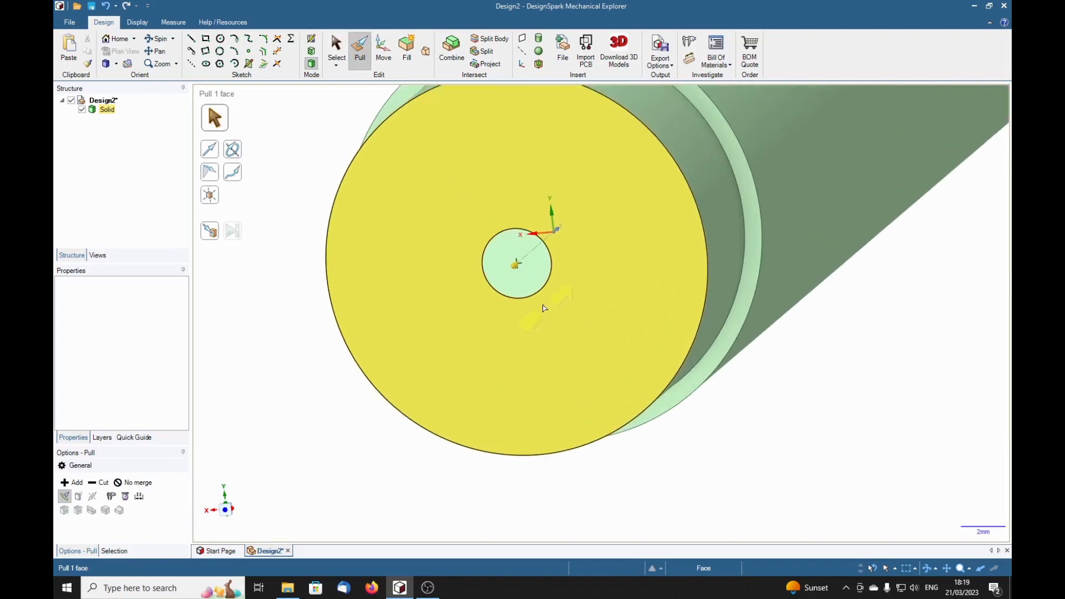
{"action": "left_click", "coordinate": [530, 293]}
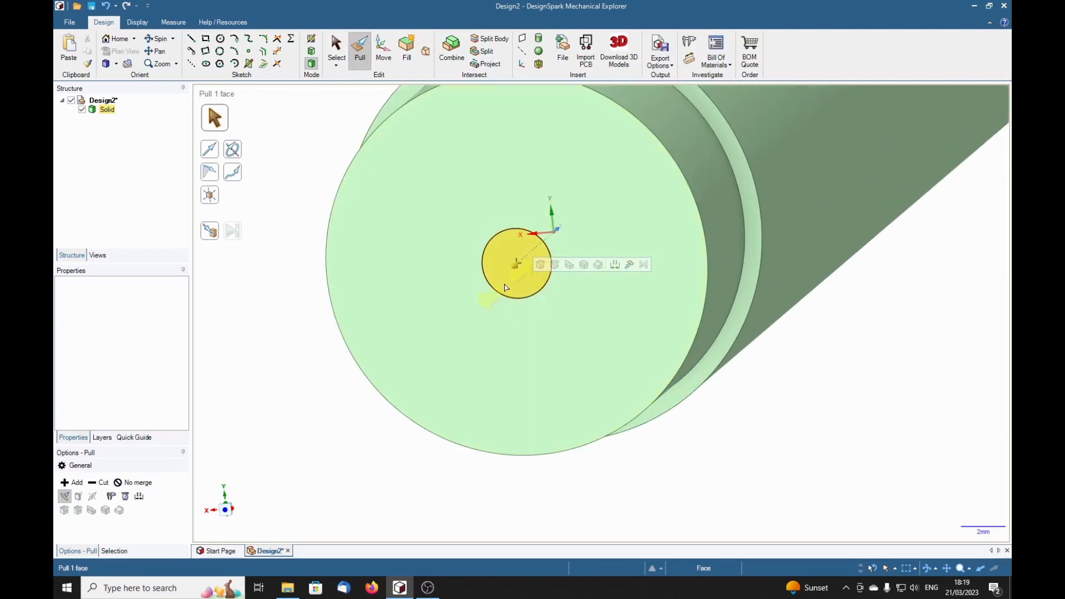
{"action": "left_click_drag", "start_coordinate": [516, 283], "coordinate": [541, 268]}
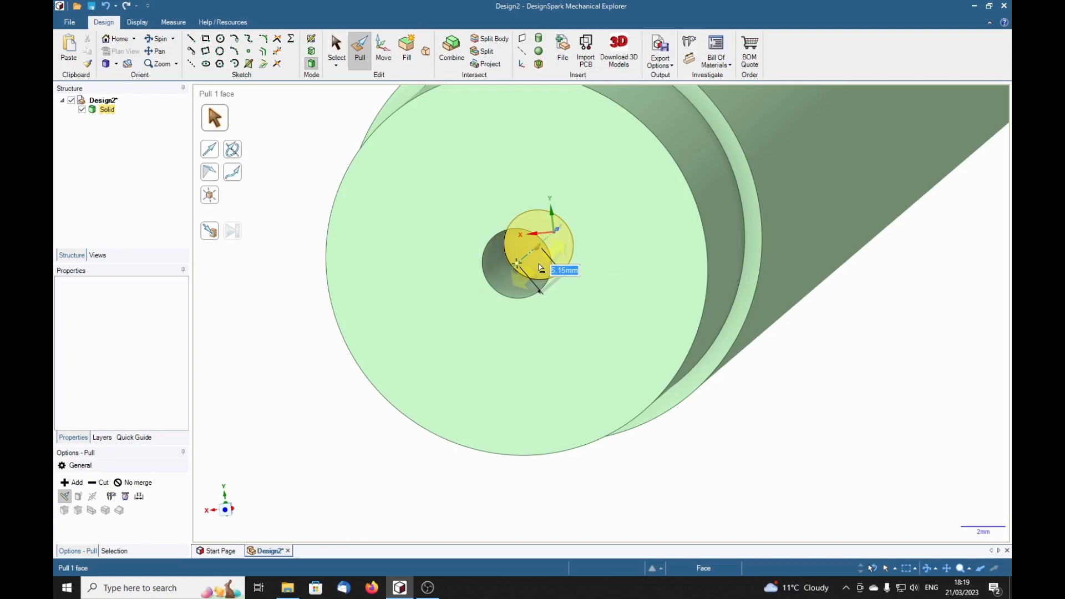
{"action": "type", "text": ".3"}
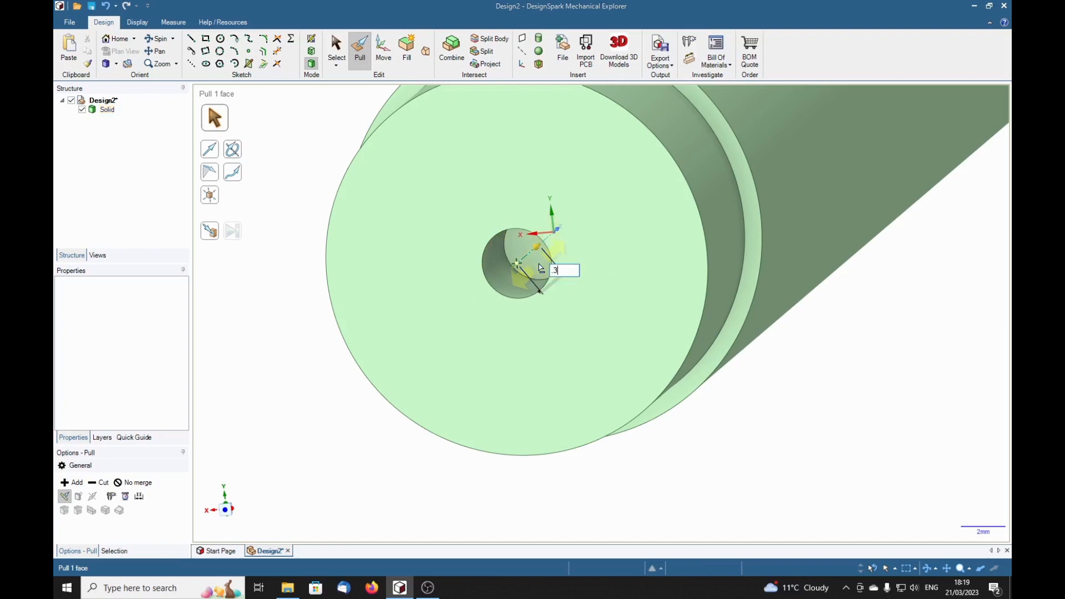
{"action": "type", "text": "75in"}
{"action": "key", "text": "Return"}
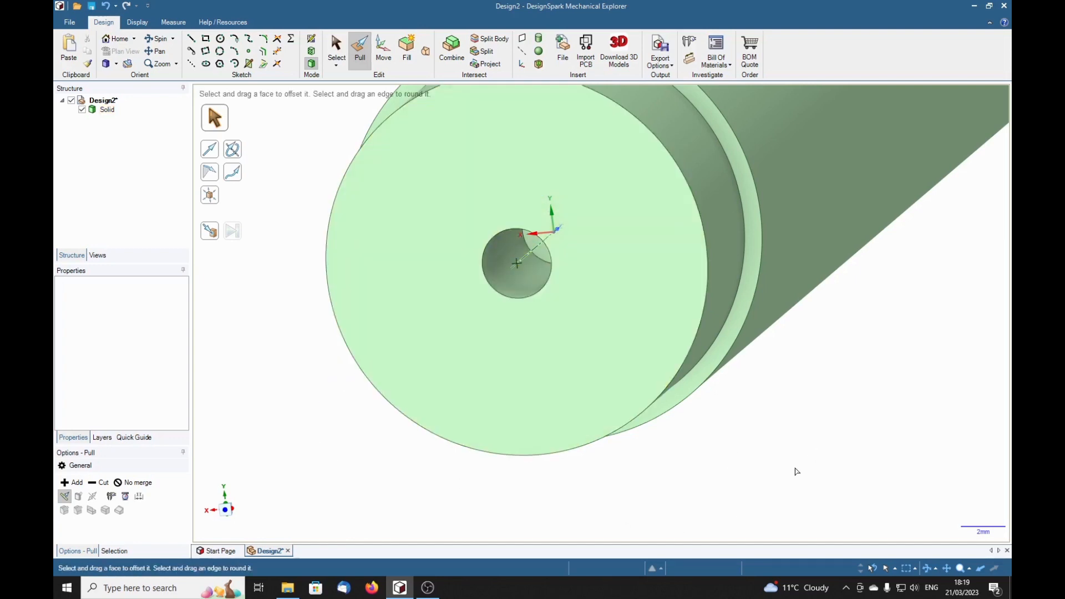
Chamfer the inner bottom edge of the blind hole with a setback of 0.0625 in
{"action": "left_click", "coordinate": [501, 284]}
{"action": "left_click", "coordinate": [281, 404]}
{"action": "middle_click_drag", "start_coordinate": [257, 392], "coordinate": [276, 363]}
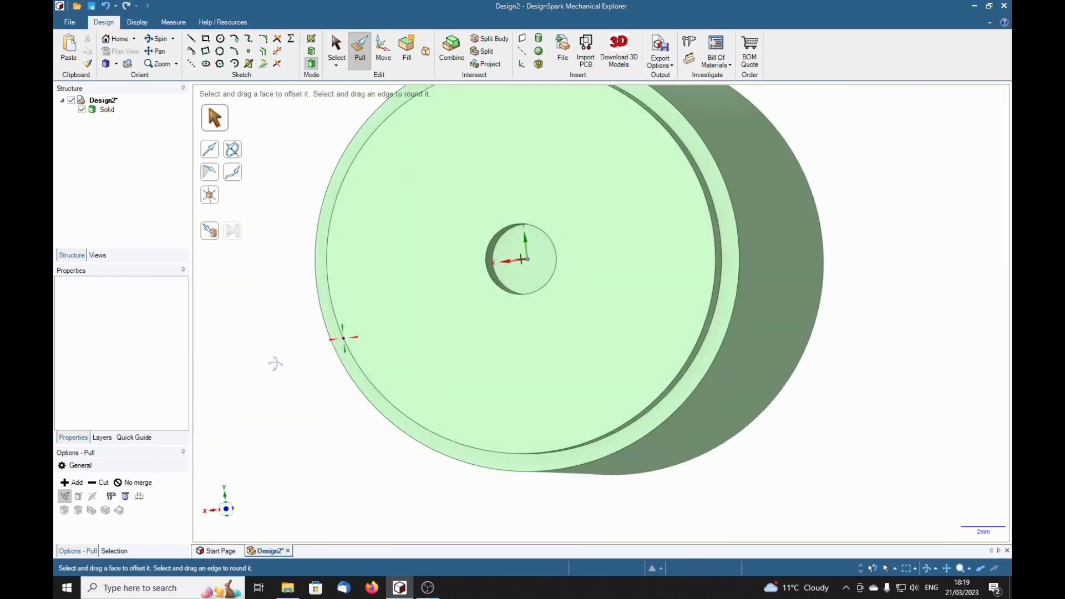
{"action": "left_click", "coordinate": [400, 215]}
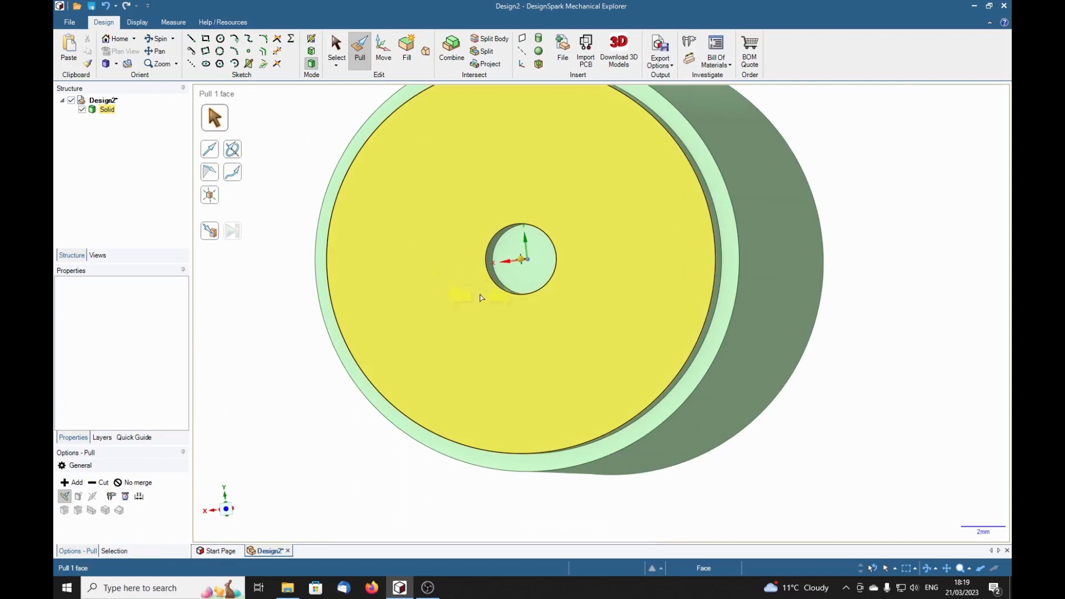
{"action": "left_click", "coordinate": [499, 257]}
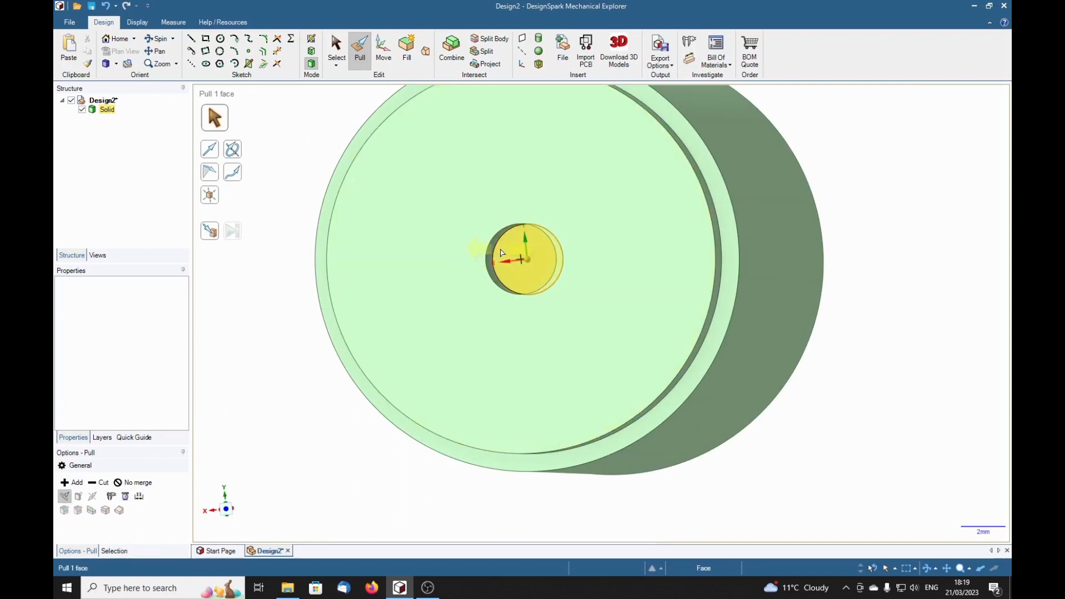
{"action": "left_click", "coordinate": [498, 252]}
{"action": "left_click", "coordinate": [498, 253]}
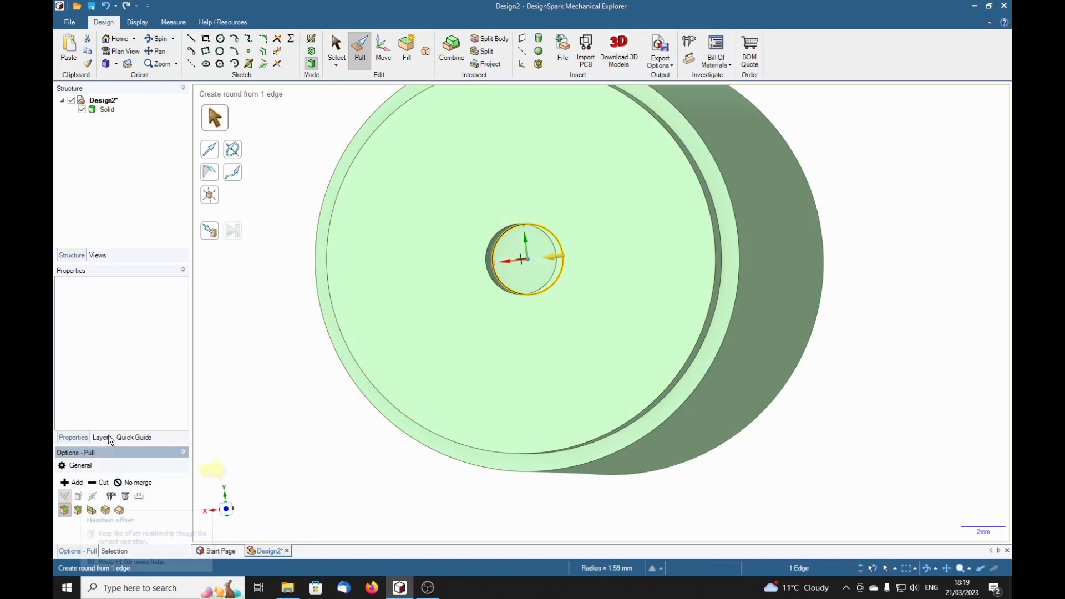
{"action": "left_click", "coordinate": [78, 508]}
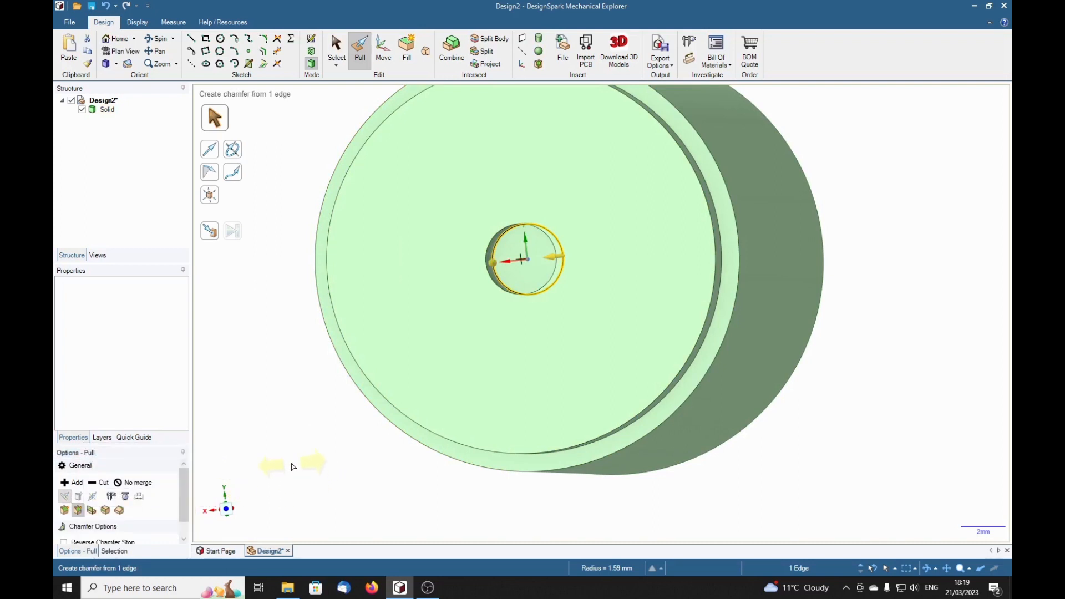
{"action": "key", "text": "space"}
{"action": "type", "text": ".0"}
{"action": "type", "text": "6"}
{"action": "type", "text": "25"}
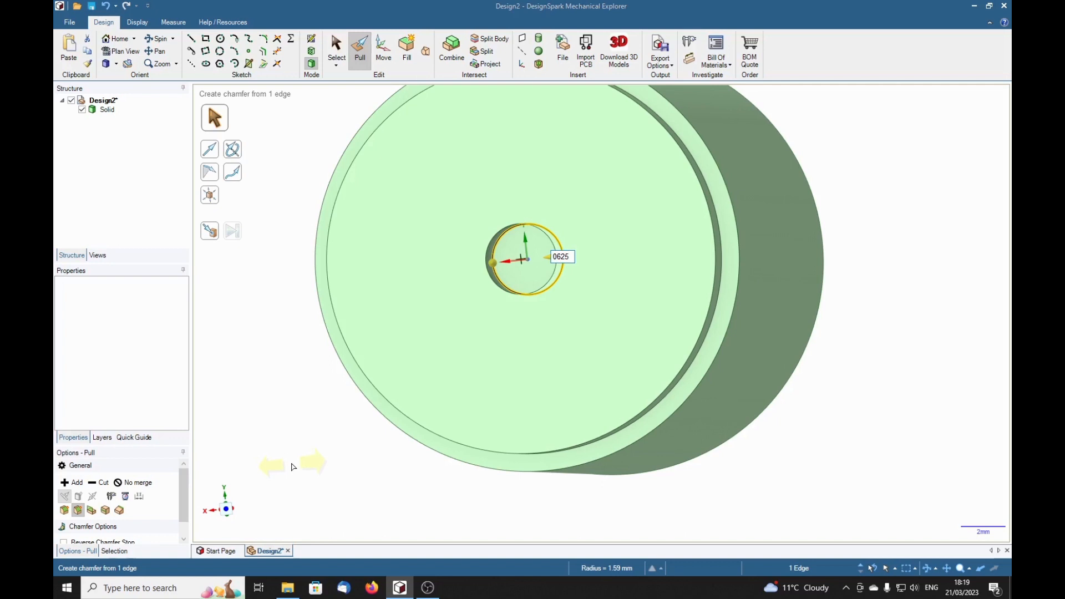
{"action": "type", "text": "in"}
{"action": "key", "text": "Return"}
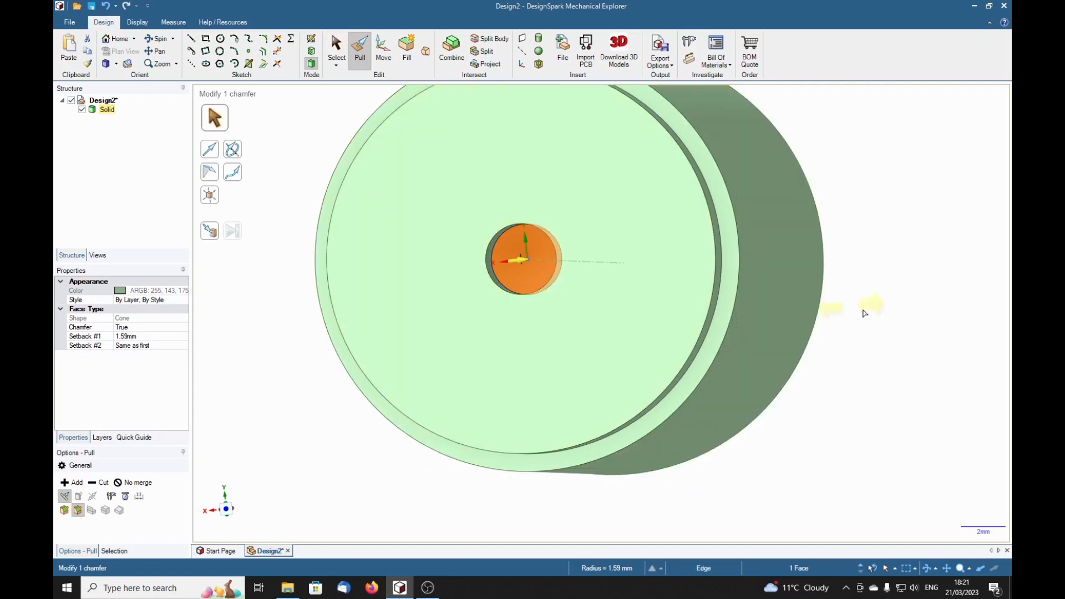
Chamfer the opening edge of the hole on the origin end face with a setback of 0.0625 in
{"action": "left_click", "coordinate": [915, 312]}
{"action": "middle_click_drag", "start_coordinate": [894, 288], "coordinate": [889, 296]}
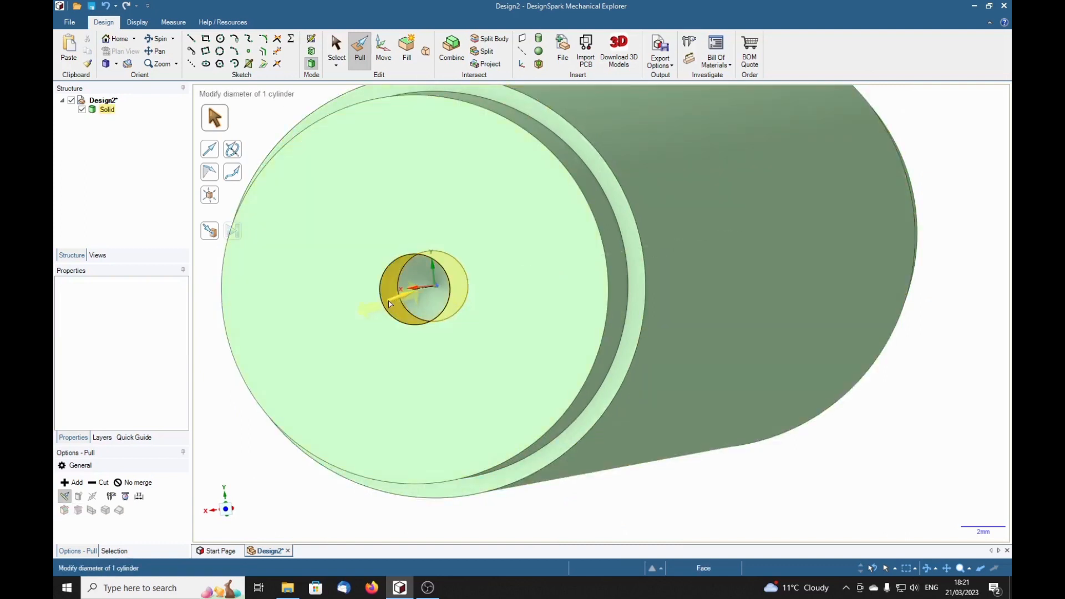
{"action": "mouse_move", "coordinate": [891, 454]}
{"action": "middle_mouse_down"}
{"action": "mouse_move", "coordinate": [887, 473]}
{"action": "mouse_move", "coordinate": [898, 452]}
{"action": "middle_mouse_up"}
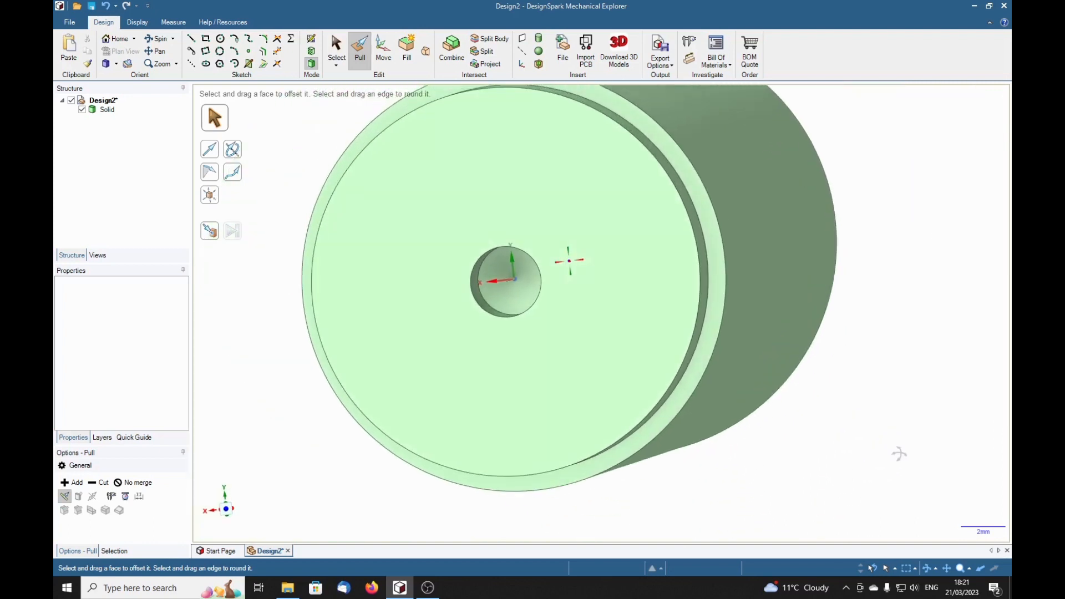
{"action": "left_click", "coordinate": [650, 376]}
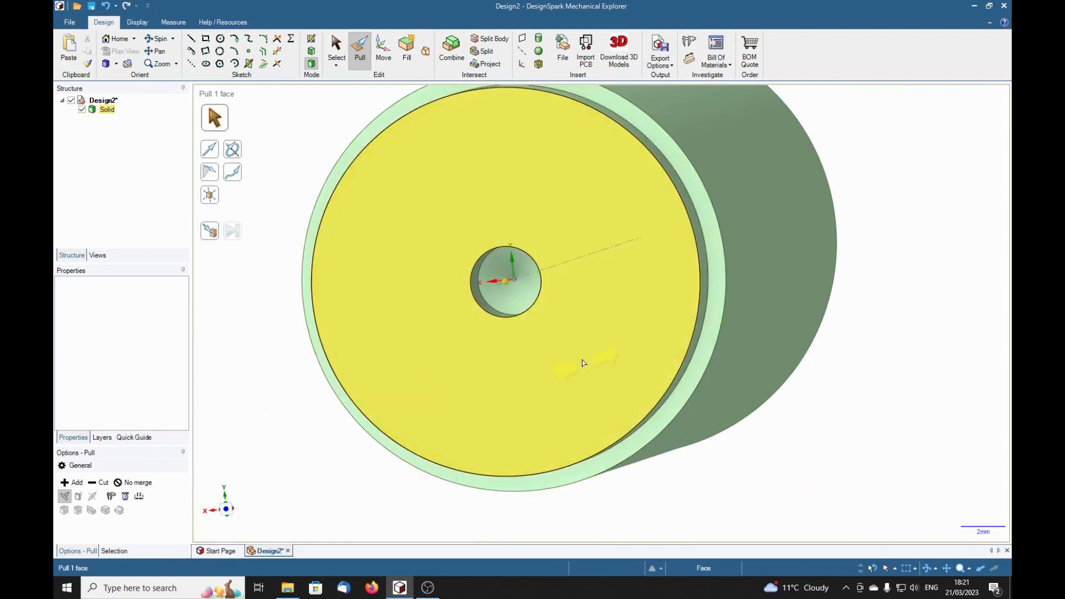
{"action": "left_click", "coordinate": [506, 318]}
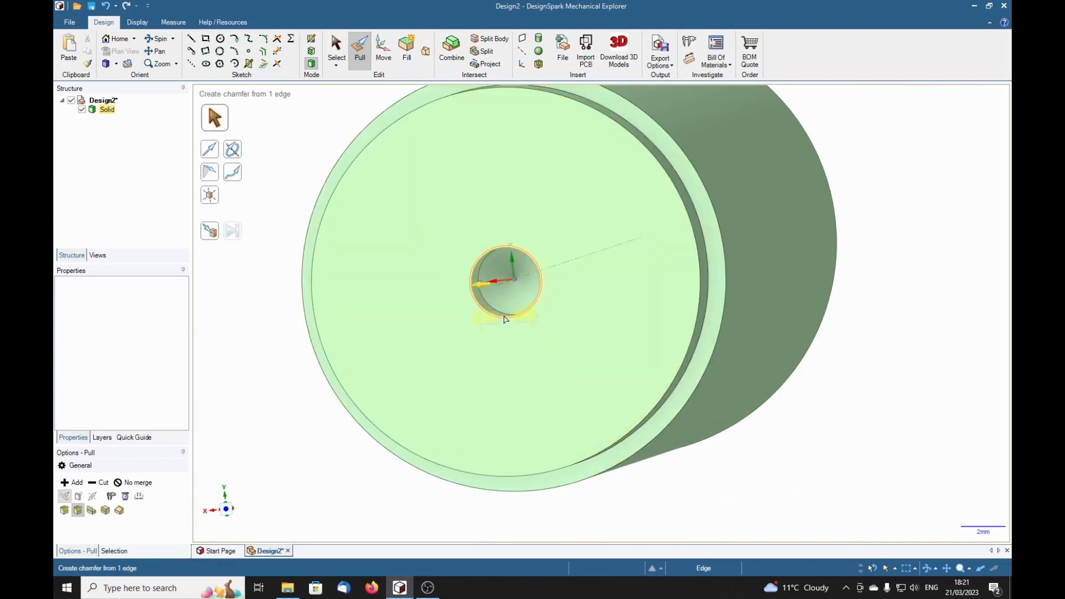
{"action": "left_click", "coordinate": [505, 319]}
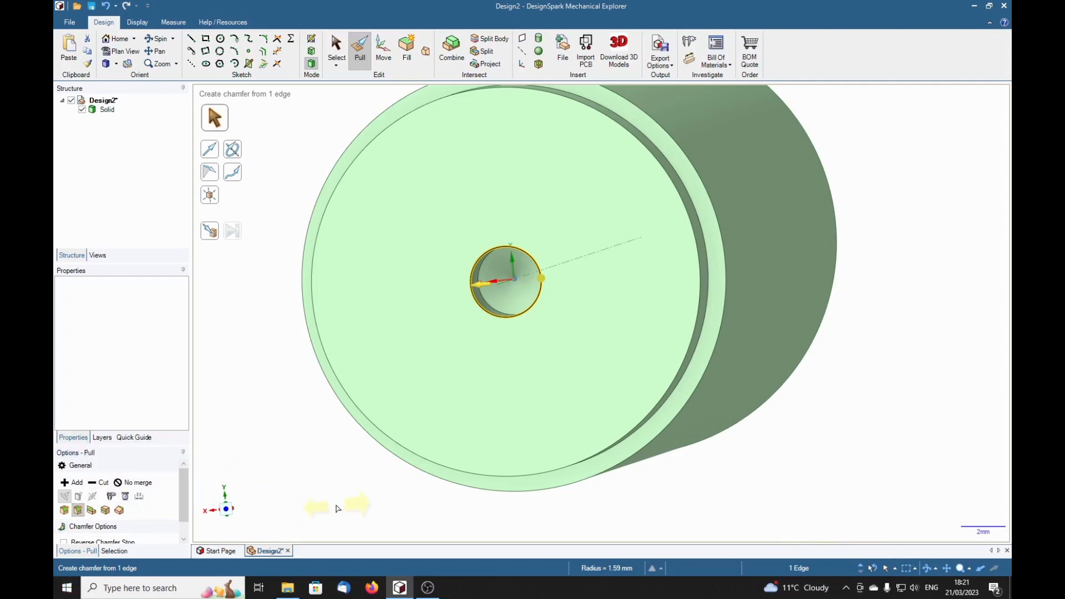
{"action": "type", "text": ".06"}
{"action": "type", "text": "2"}
{"action": "type", "text": "5"}
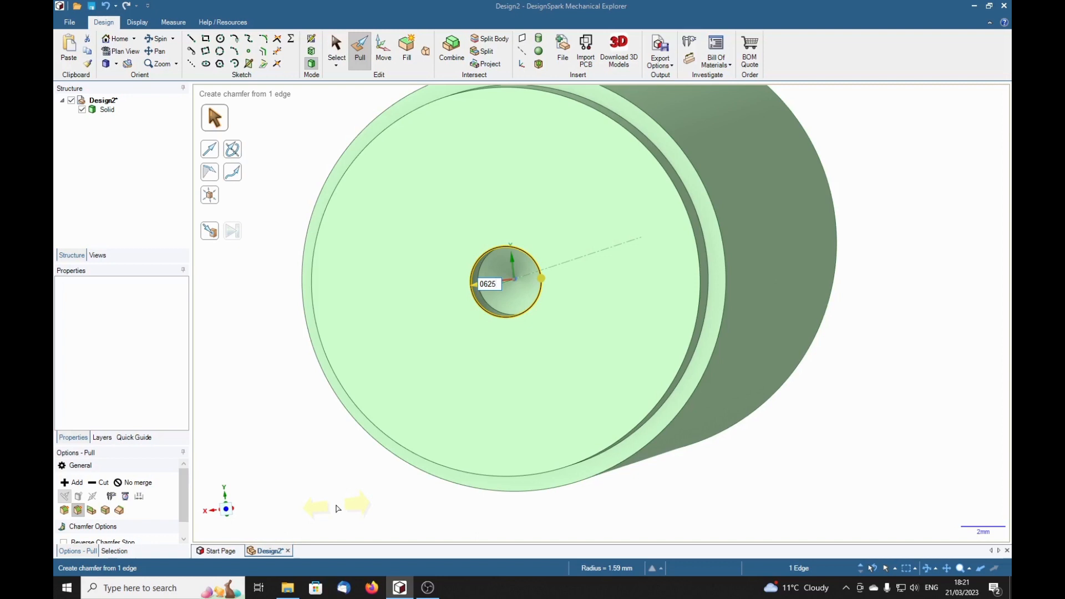
{"action": "type", "text": "in"}
{"action": "key", "text": "Return"}
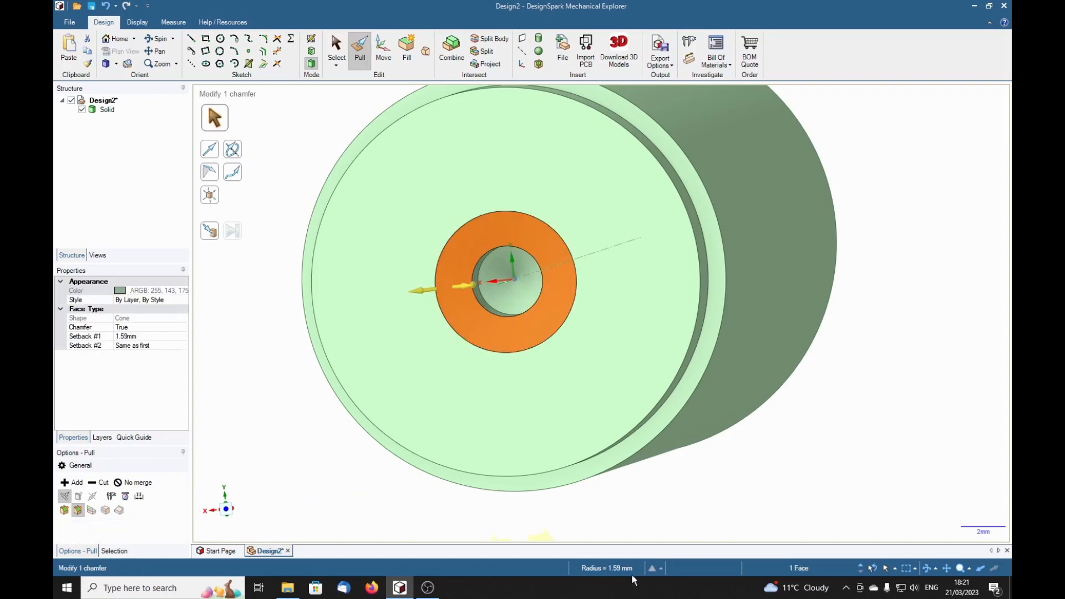
{"action": "left_click", "coordinate": [851, 369]}
Sketch a concentric circle with a diameter of 0.125 in on the shaft's opposite stepped-down end face
{"action": "middle_click_drag", "start_coordinate": [865, 397], "coordinate": [849, 392]}
{"action": "left_click", "coordinate": [614, 370]}
{"action": "scroll", "coordinate": [574, 364], "scroll_direction": "down", "scroll_amount": 5}
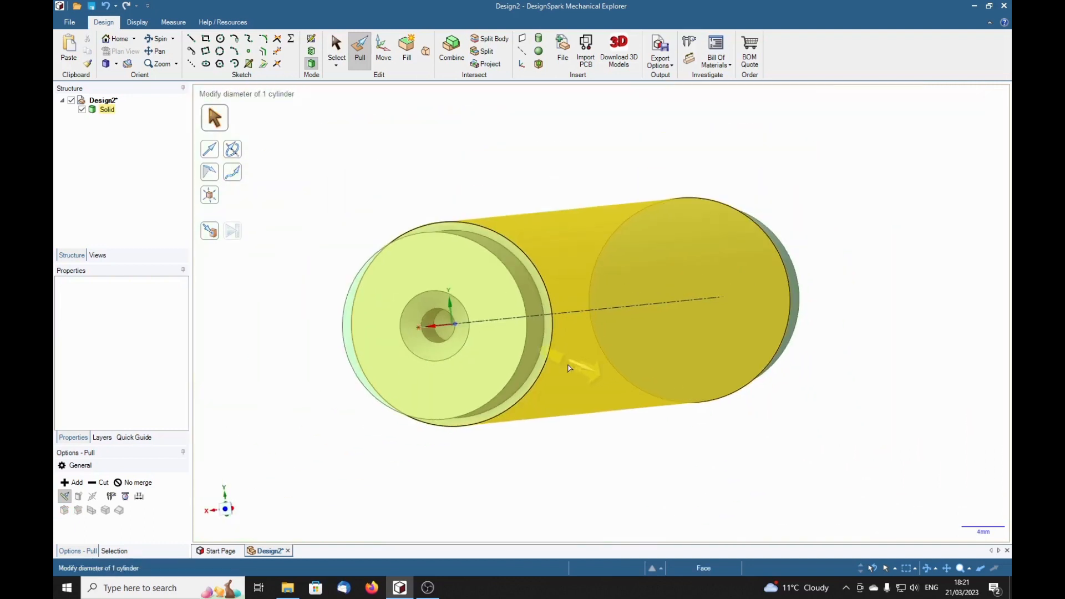
{"action": "mouse_move", "coordinate": [509, 508]}
{"action": "middle_mouse_down"}
{"action": "mouse_move", "coordinate": [499, 504]}
{"action": "mouse_move", "coordinate": [565, 504]}
{"action": "mouse_move", "coordinate": [492, 508]}
{"action": "mouse_move", "coordinate": [175, 481]}
{"action": "mouse_move", "coordinate": [170, 490]}
{"action": "middle_mouse_up"}
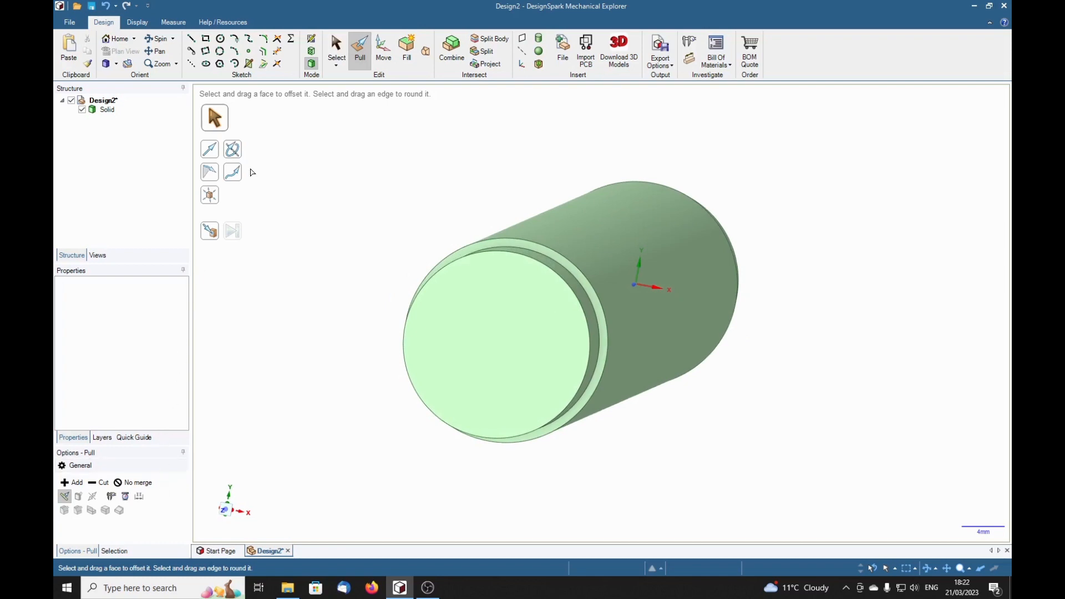
{"action": "left_click", "coordinate": [220, 38]}
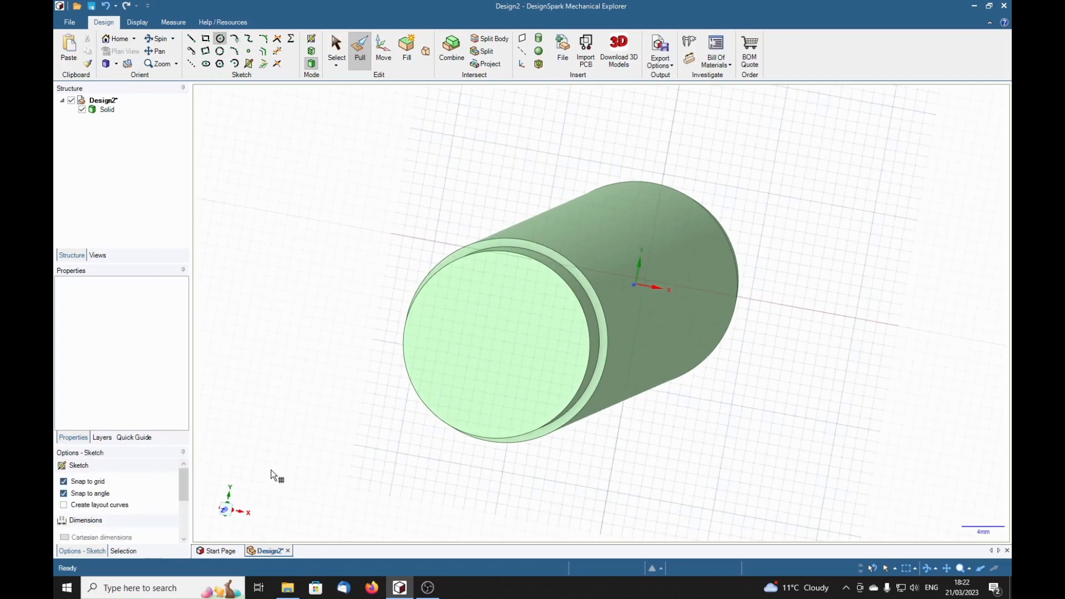
{"action": "left_click", "coordinate": [528, 377]}
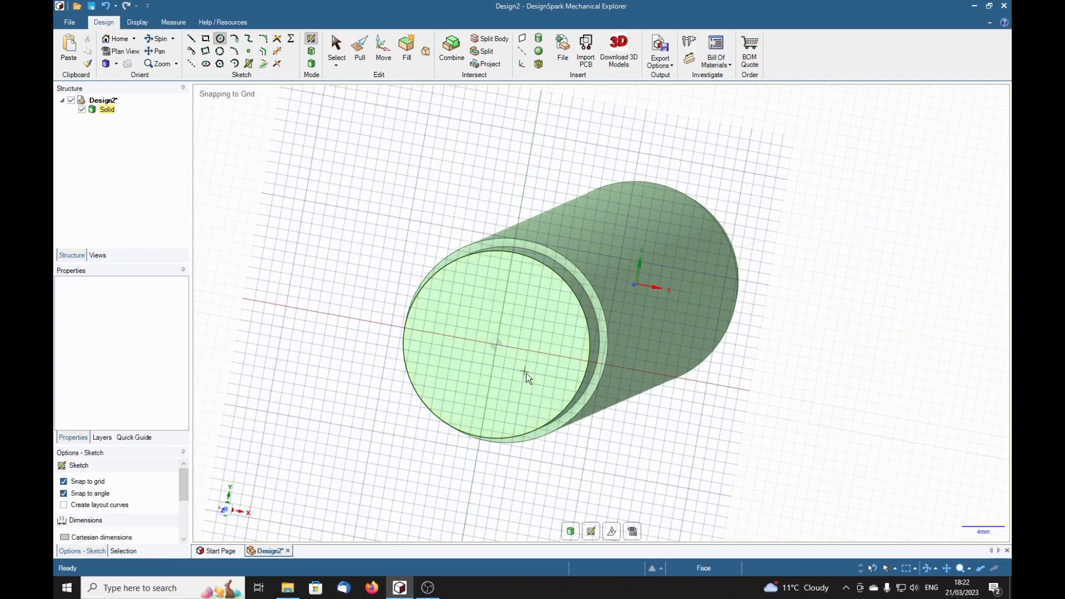
{"action": "left_click", "coordinate": [497, 345]}
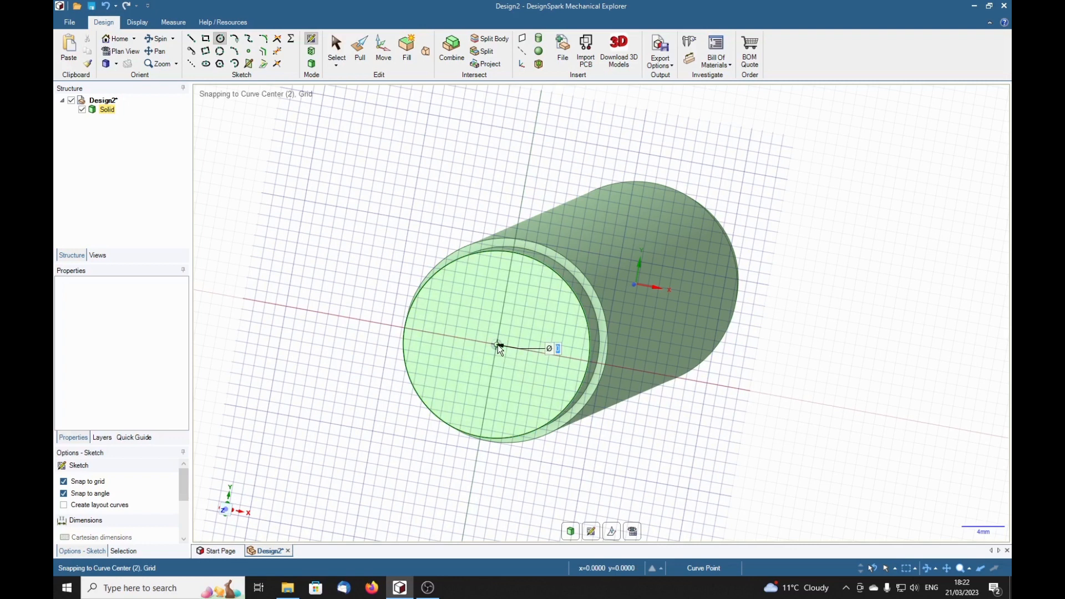
{"action": "type", "text": ".125"}
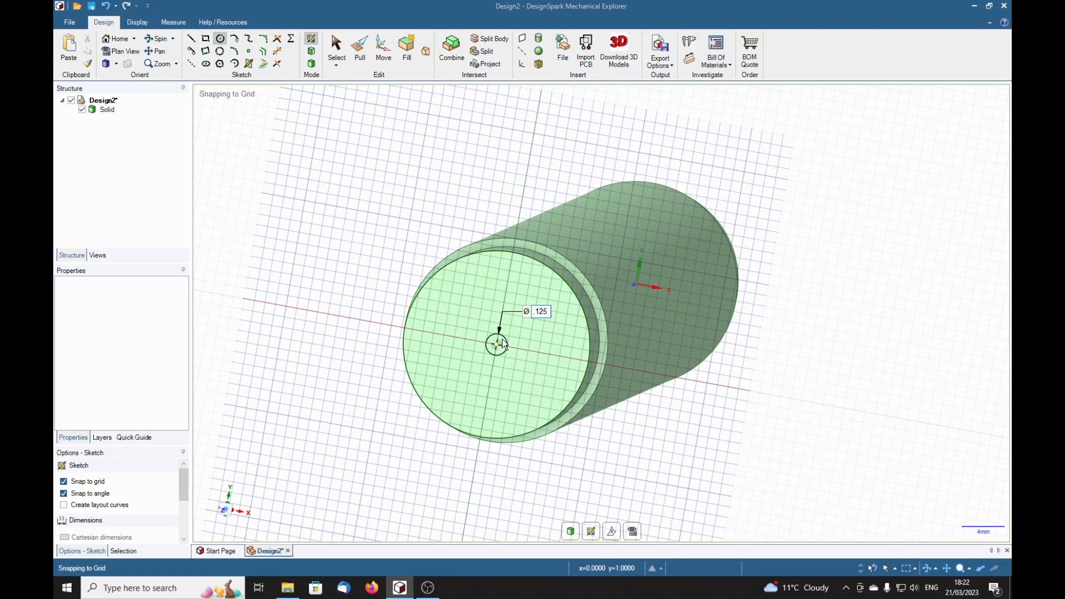
{"action": "type", "text": "in"}
{"action": "key", "text": "Return"}
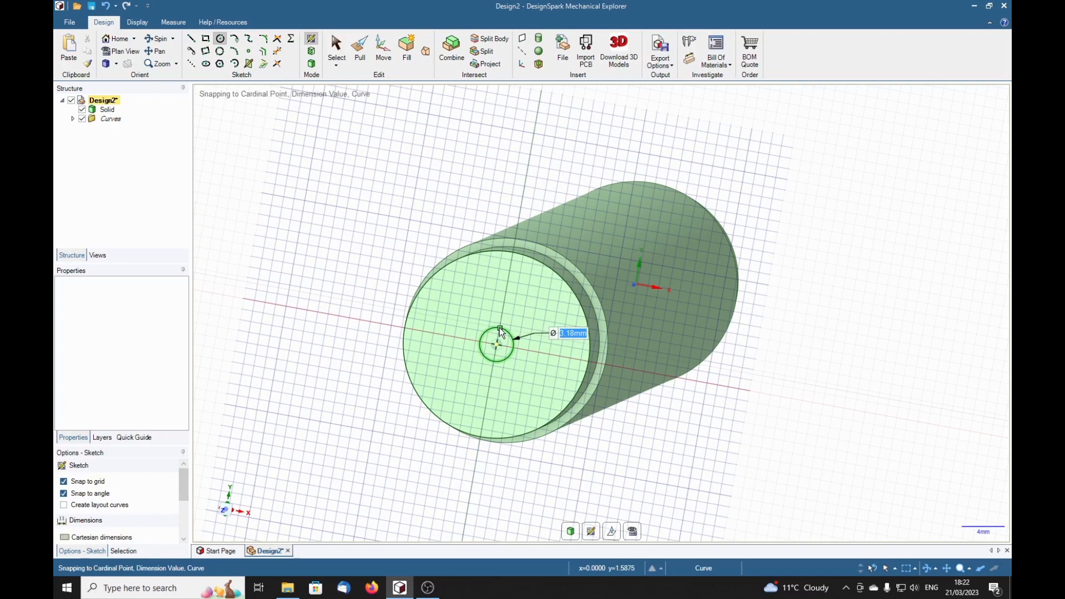
Pull the 0.125 in circular face inward by 0.375 in to cut a blind hole in the shaft's opposite end
{"action": "key", "text": "p"}
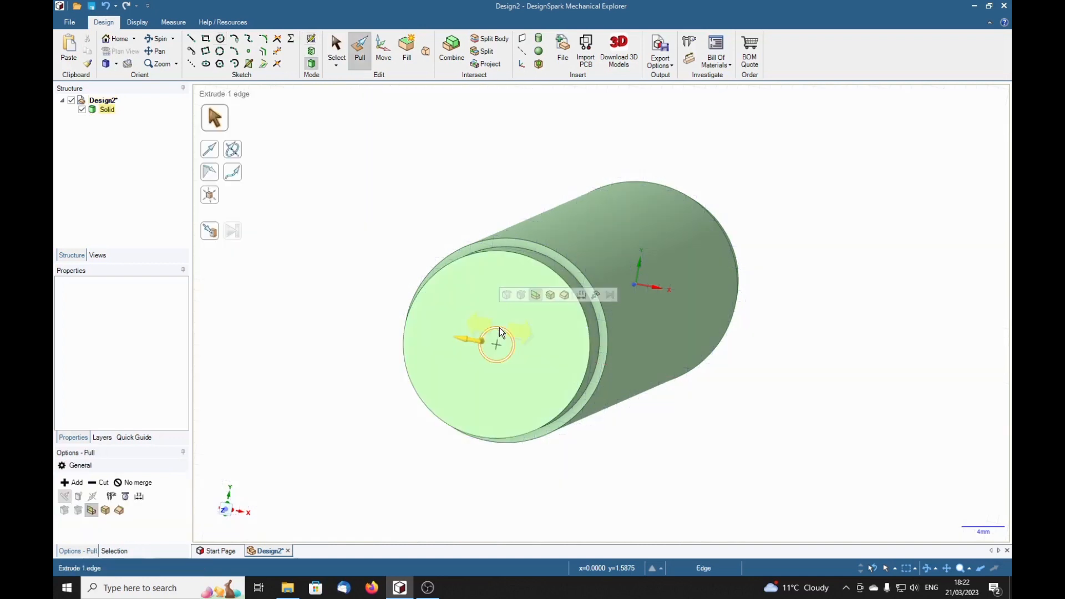
{"action": "left_click", "coordinate": [505, 347]}
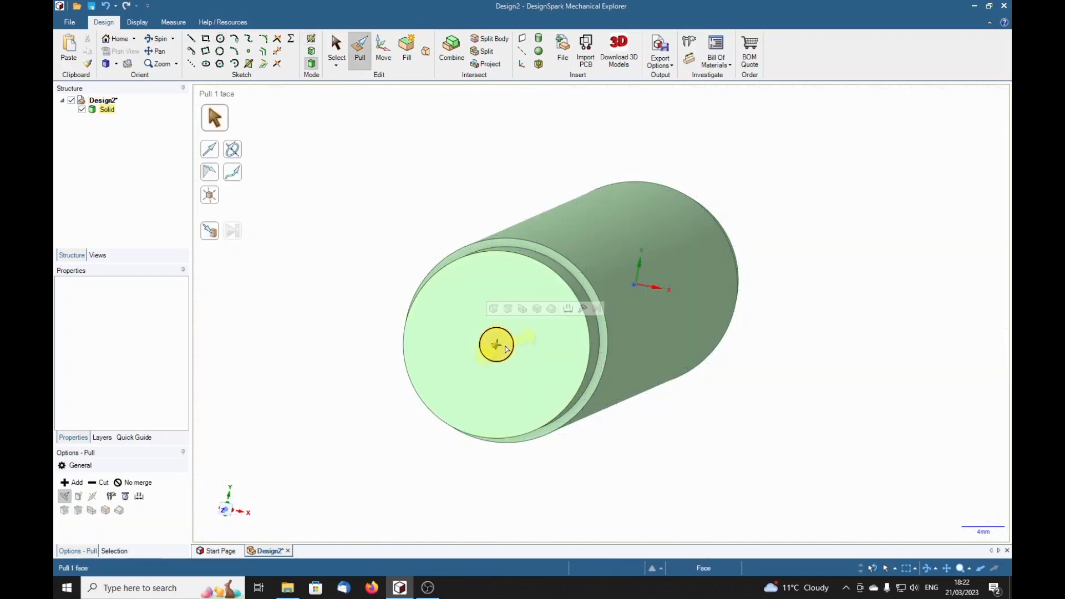
{"action": "left_click_drag", "start_coordinate": [506, 348], "coordinate": [537, 341]}
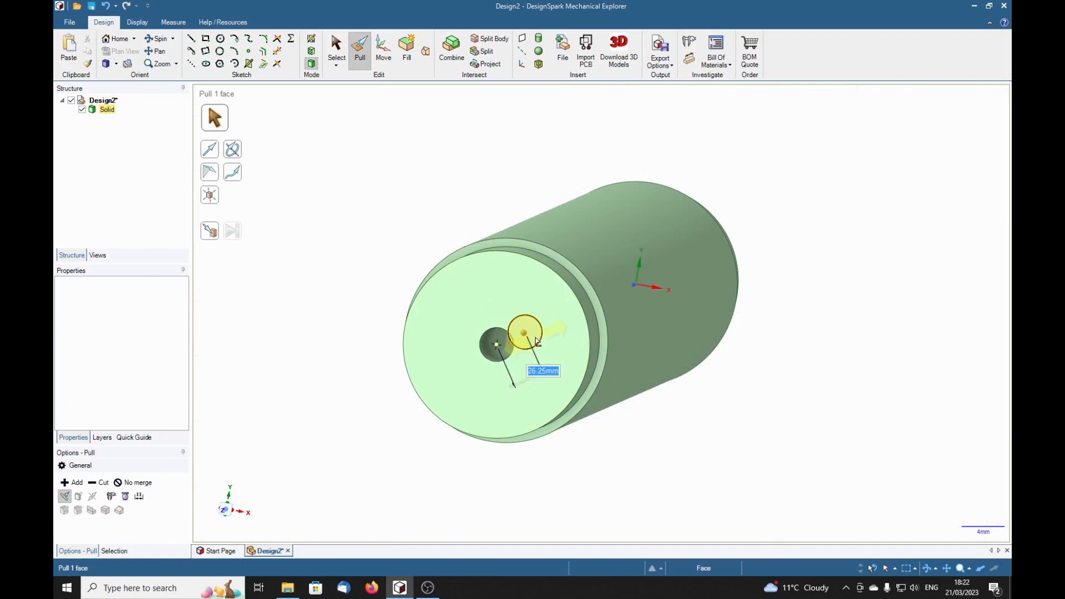
{"action": "type", "text": "."}
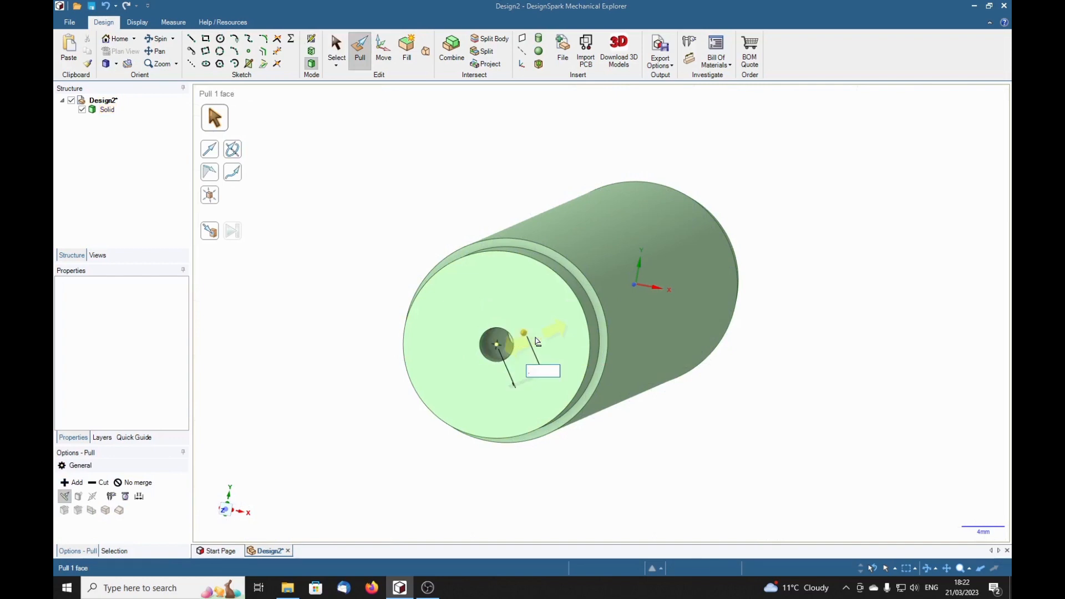
{"action": "type", "text": "375in"}
{"action": "key", "text": "Return"}
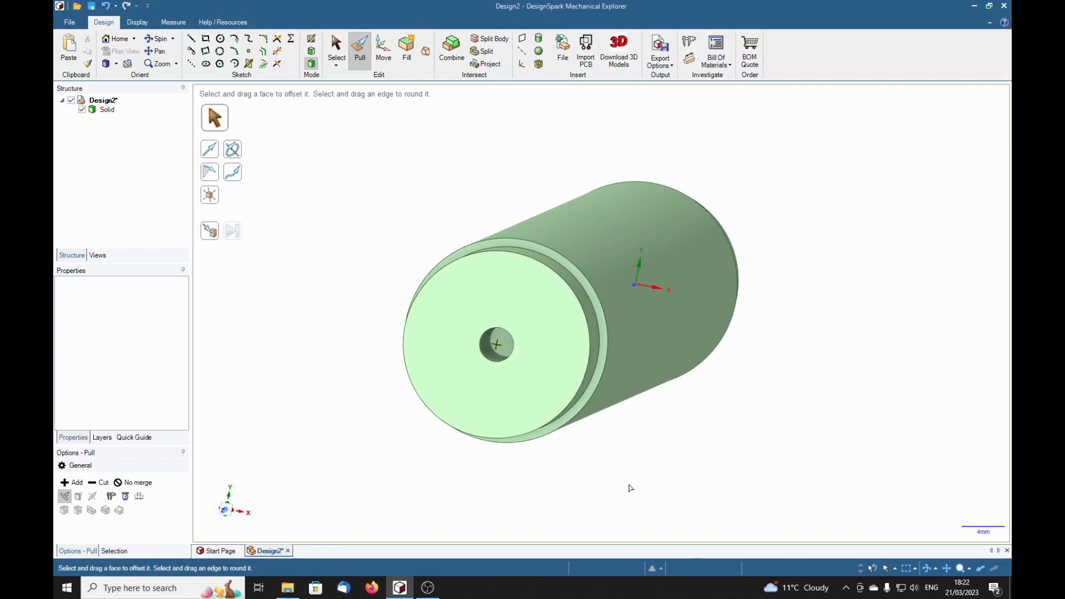
Chamfer the inner bottom edge of the blind hole in the opposite end with a setback of 0.0625 in
{"action": "mouse_move", "coordinate": [639, 461]}
{"action": "middle_mouse_down"}
{"action": "mouse_move", "coordinate": [649, 454]}
{"action": "mouse_move", "coordinate": [625, 456]}
{"action": "mouse_move", "coordinate": [637, 463]}
{"action": "middle_mouse_up"}
{"action": "scroll", "coordinate": [605, 460], "scroll_direction": "up", "scroll_amount": 3}
{"action": "left_click", "coordinate": [292, 226]}
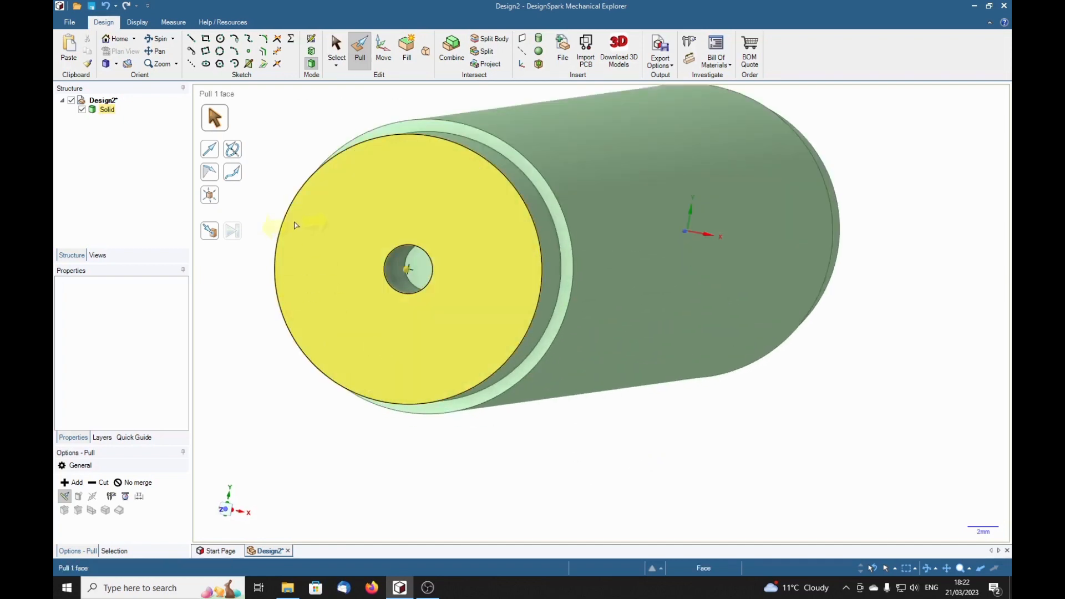
{"action": "scroll", "coordinate": [356, 245], "scroll_direction": "up", "scroll_amount": 5}
{"action": "left_click", "coordinate": [501, 327]}
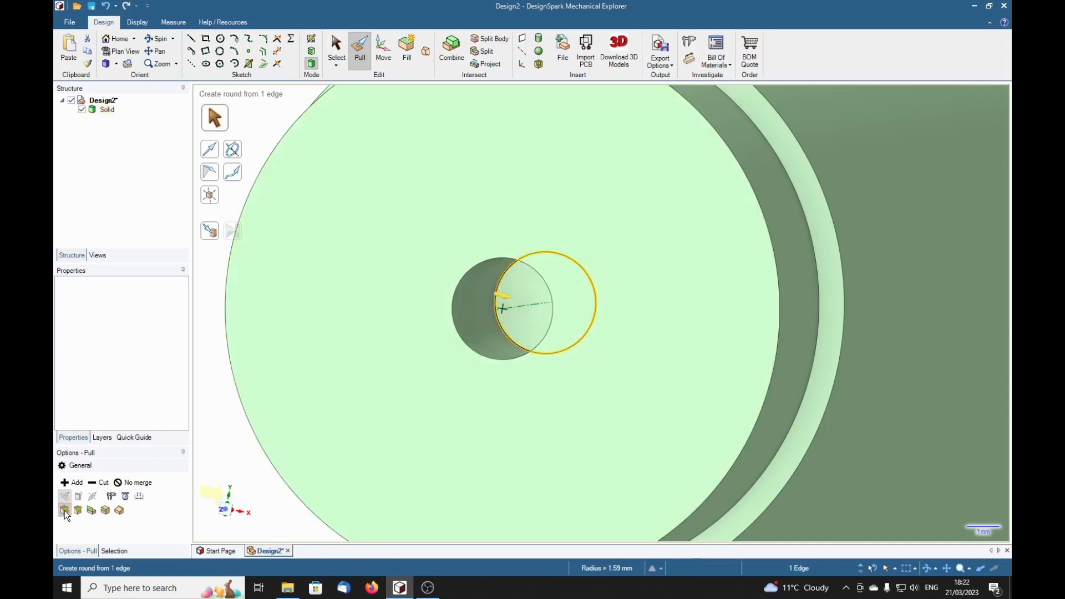
{"action": "left_click", "coordinate": [65, 510]}
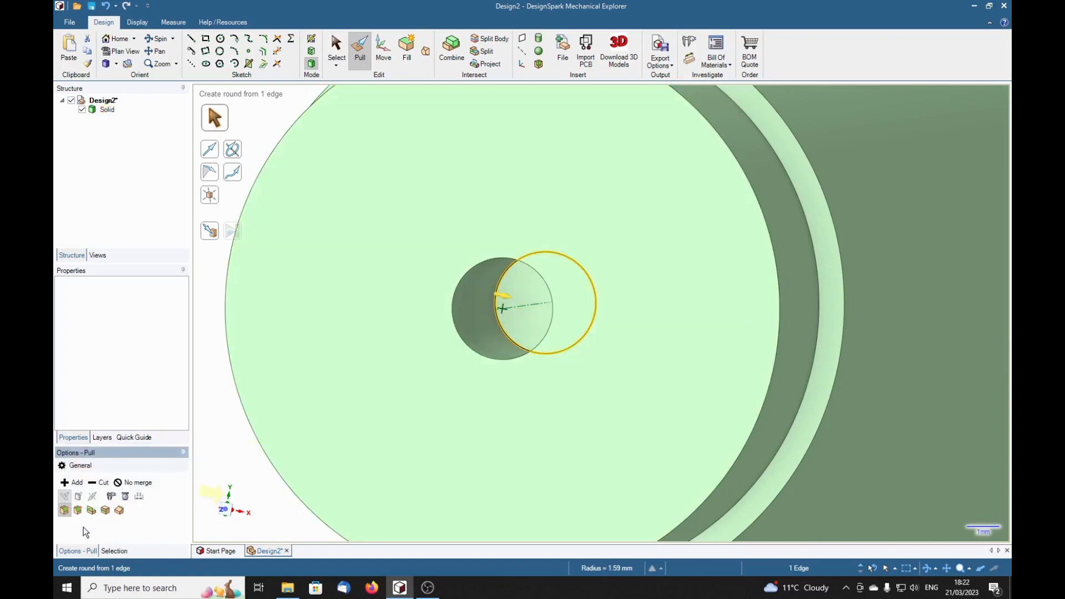
{"action": "left_click", "coordinate": [77, 510]}
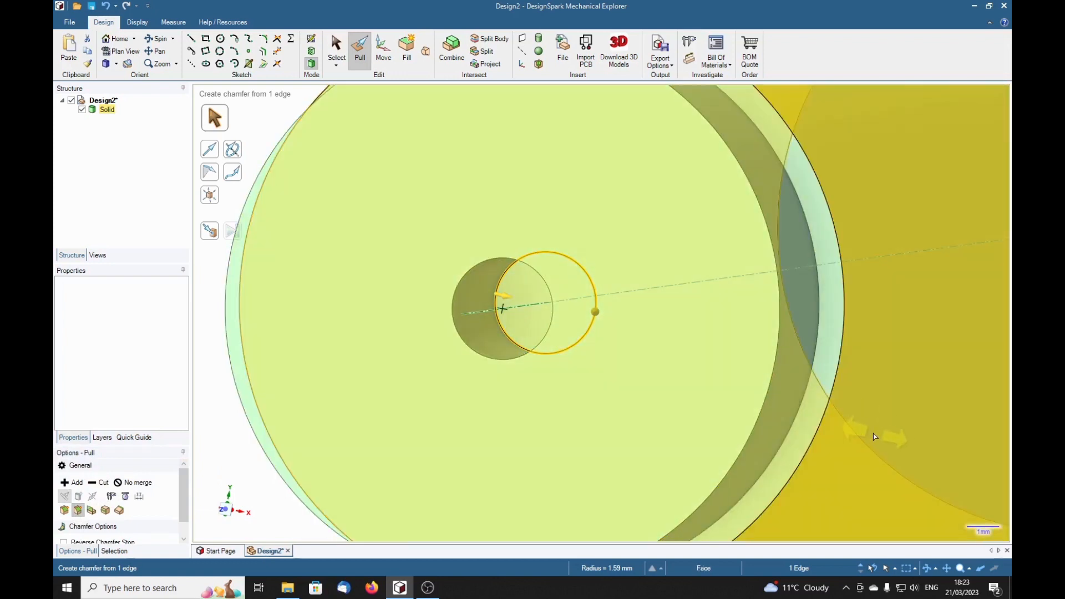
{"action": "key", "text": "space"}
{"action": "type", "text": ".0"}
{"action": "type", "text": "25"}
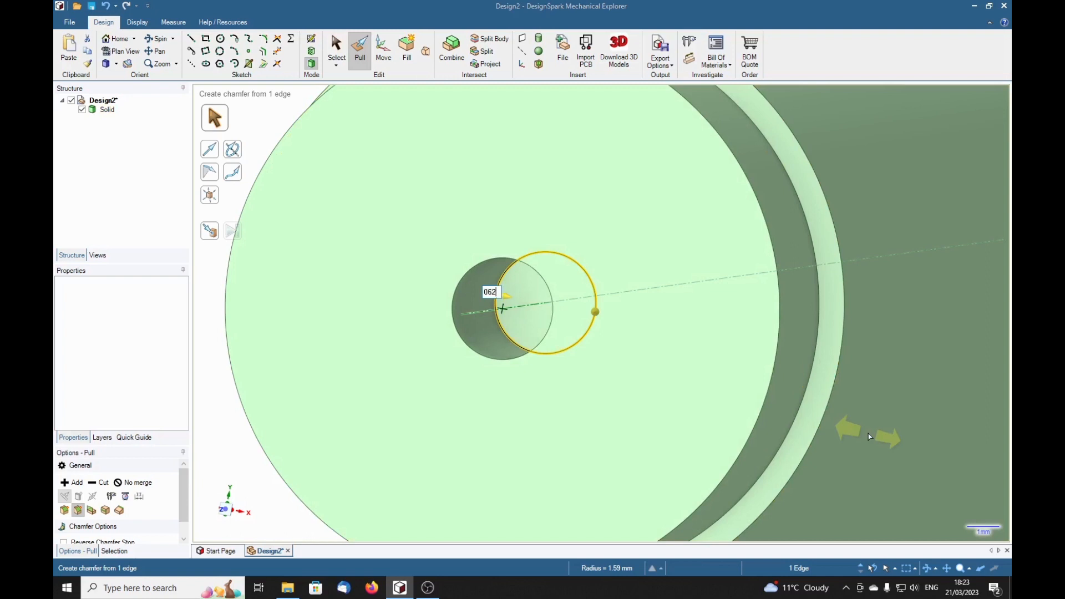
{"action": "type", "text": "in"}
{"action": "key", "text": "Return"}
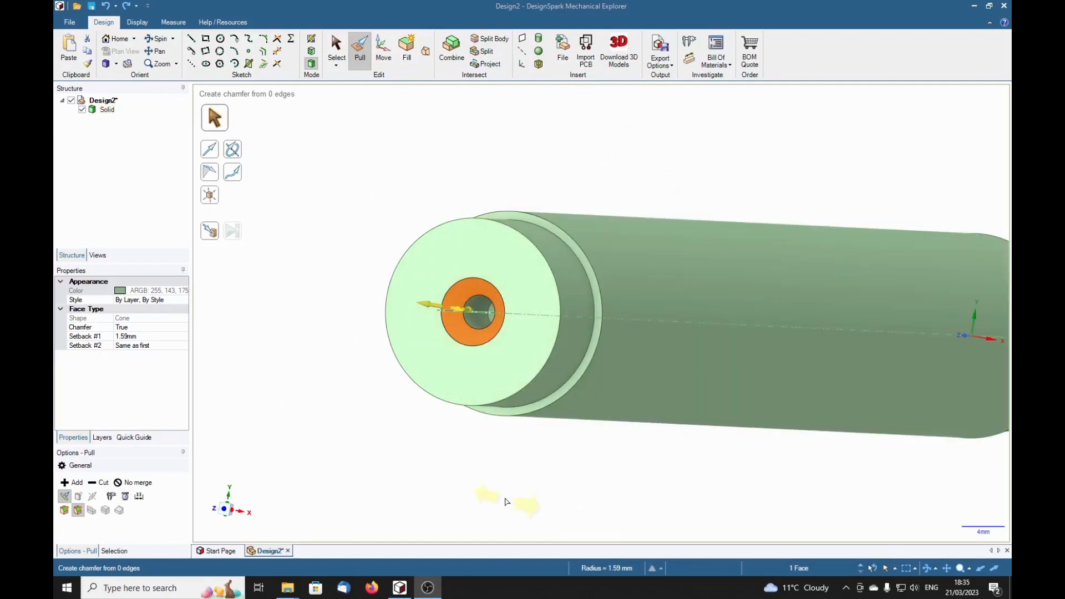
Color the entire shaft solid light grey from the basic colors
{"action": "mouse_move", "coordinate": [632, 466]}
{"action": "middle_mouse_down"}
{"action": "mouse_move", "coordinate": [618, 494]}
{"action": "mouse_move", "coordinate": [580, 457]}
{"action": "mouse_move", "coordinate": [593, 476]}
{"action": "mouse_move", "coordinate": [589, 460]}
{"action": "middle_mouse_up"}
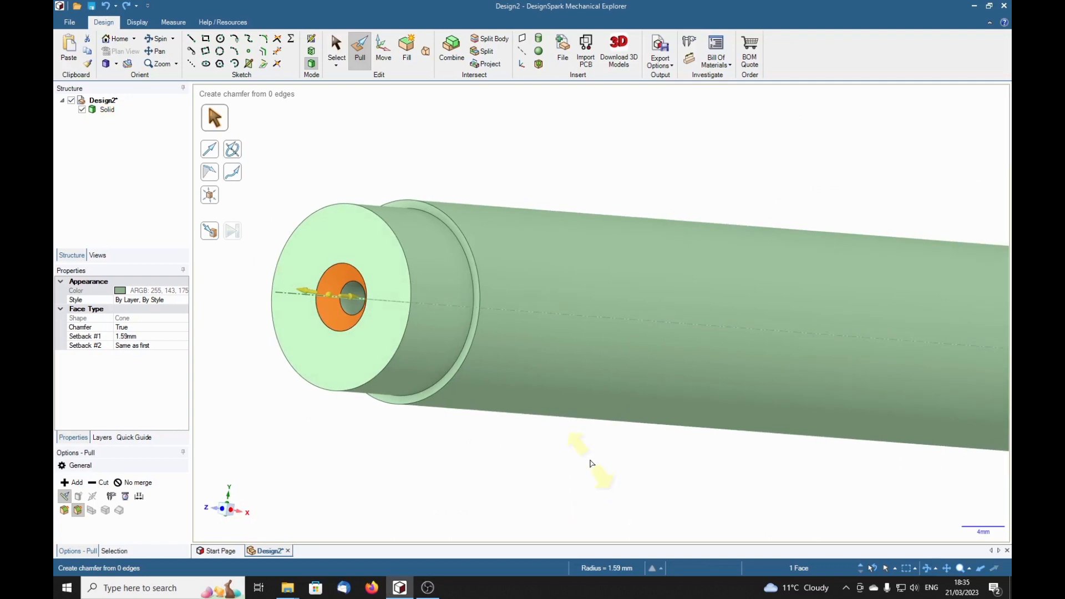
{"action": "left_click", "coordinate": [590, 460]}
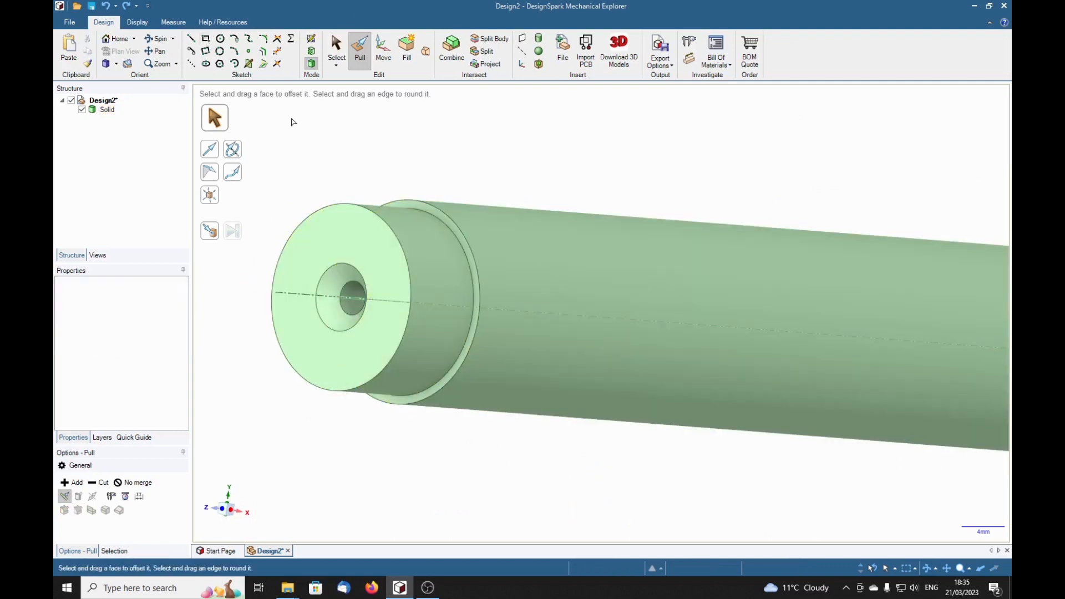
{"action": "left_click", "coordinate": [101, 109]}
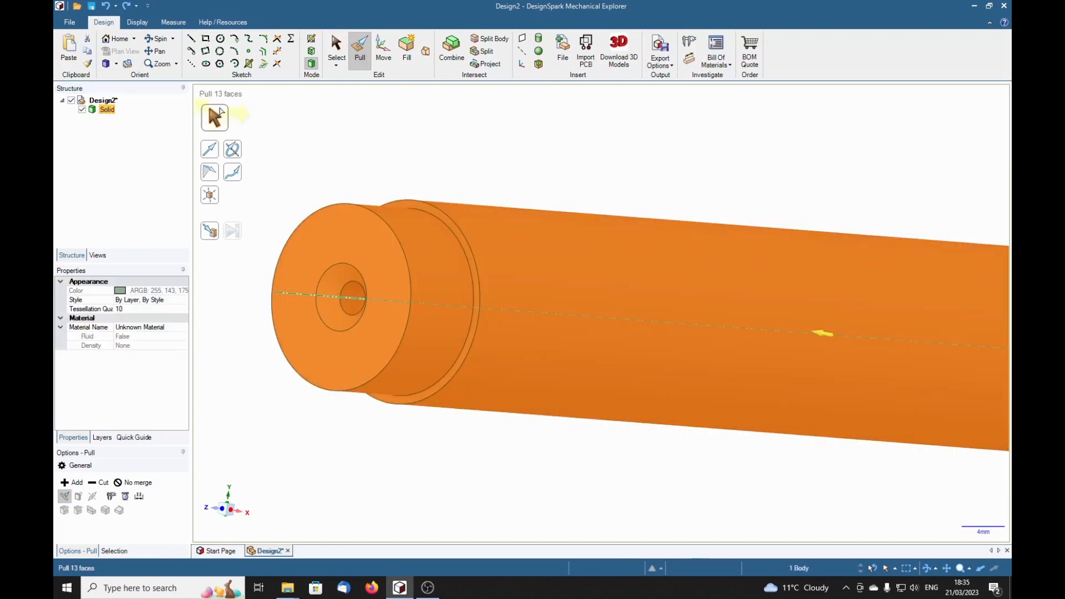
{"action": "left_click", "coordinate": [137, 22]}
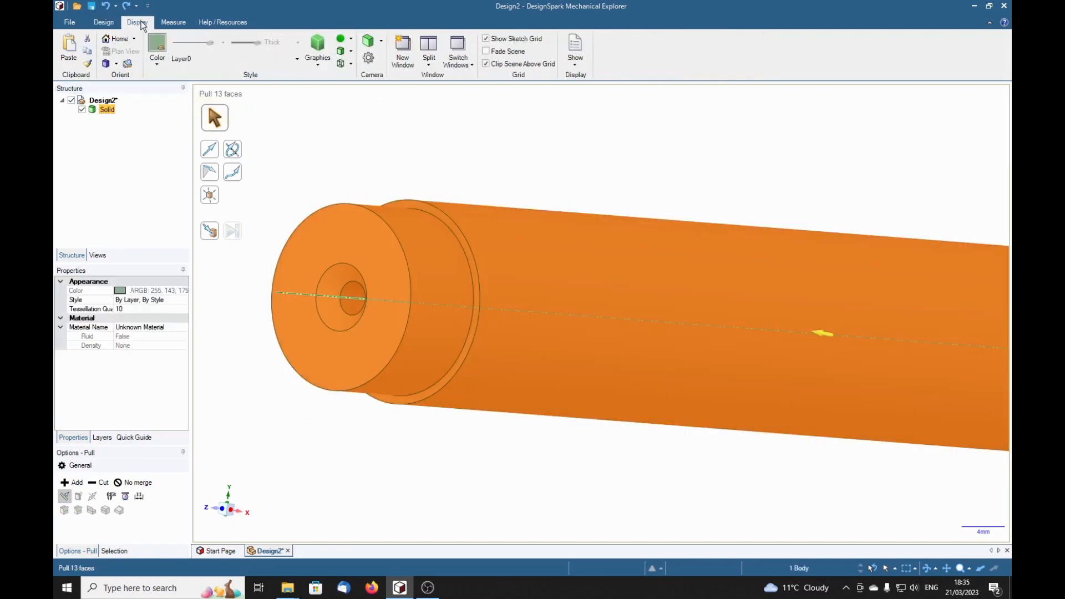
{"action": "left_click", "coordinate": [161, 47]}
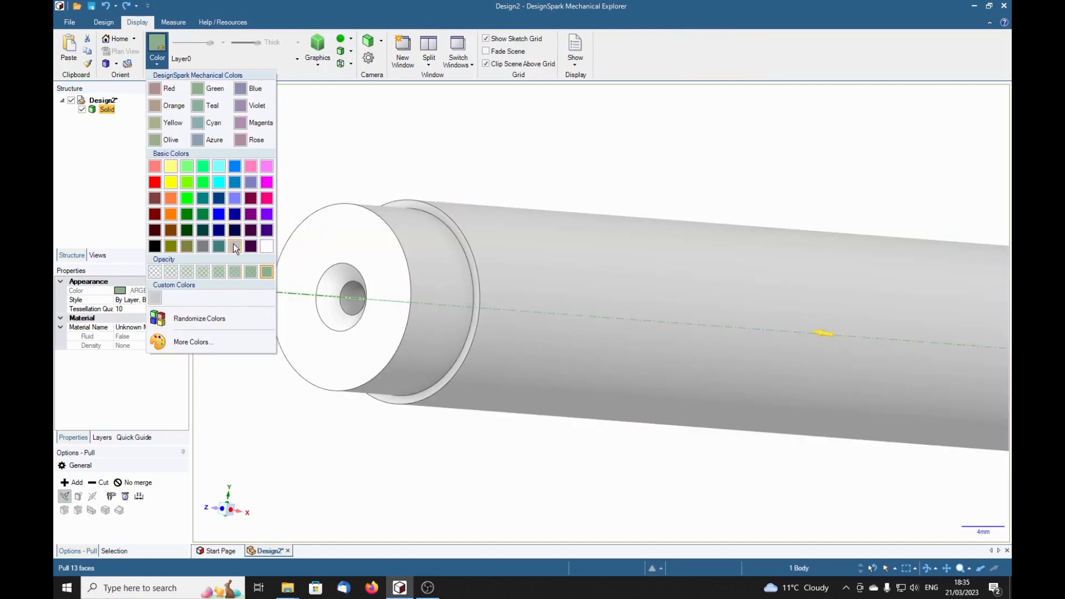
{"action": "left_click", "coordinate": [235, 247]}
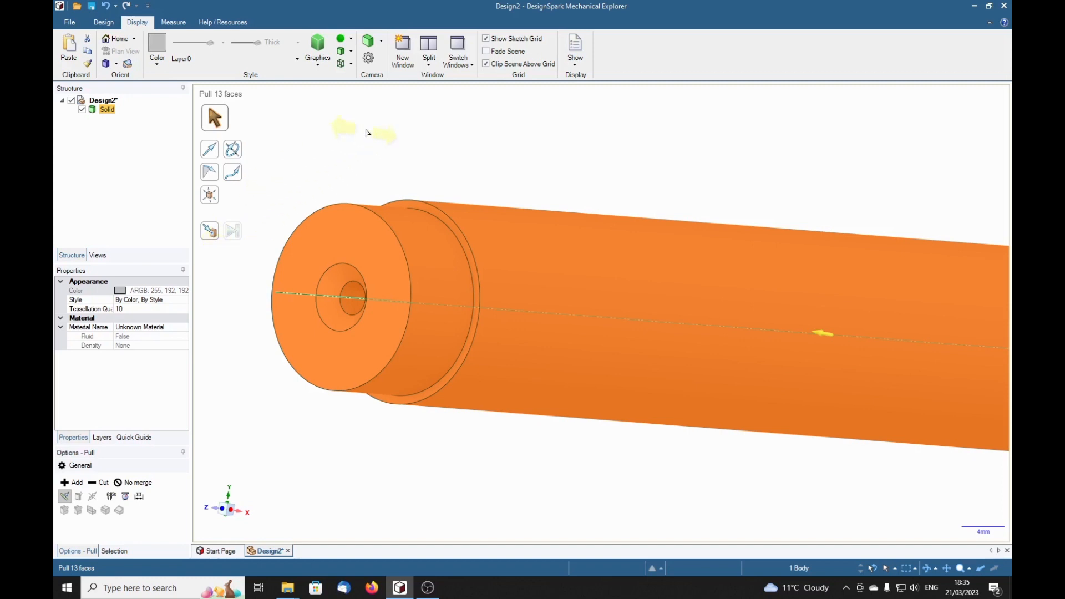
Give the shaft solid a Metallic style with a High Gloss finish and clear the selection
{"action": "left_click", "coordinate": [348, 42]}
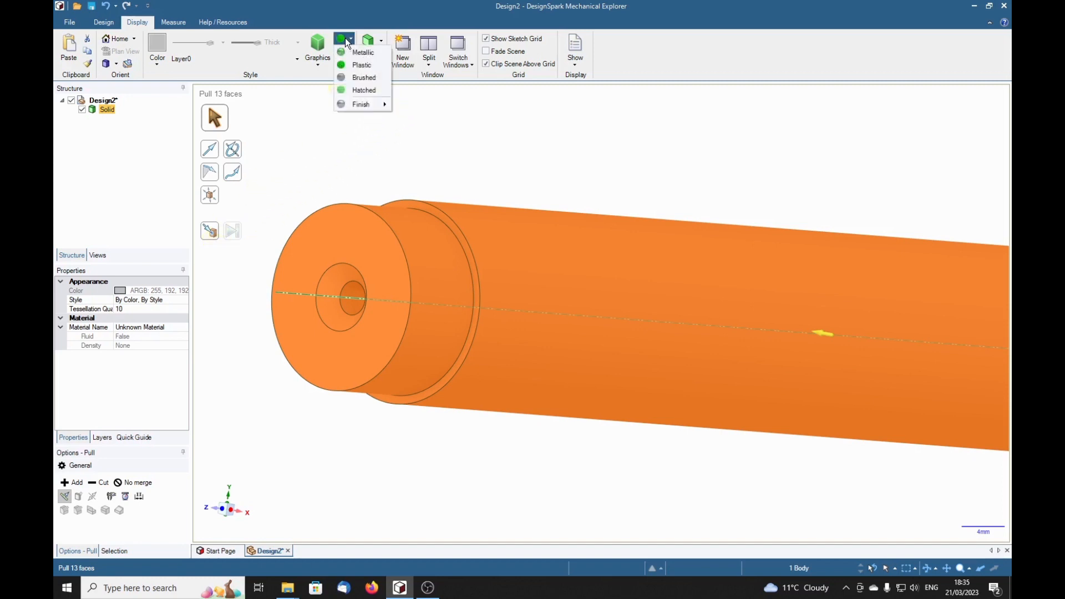
{"action": "left_click", "coordinate": [365, 52]}
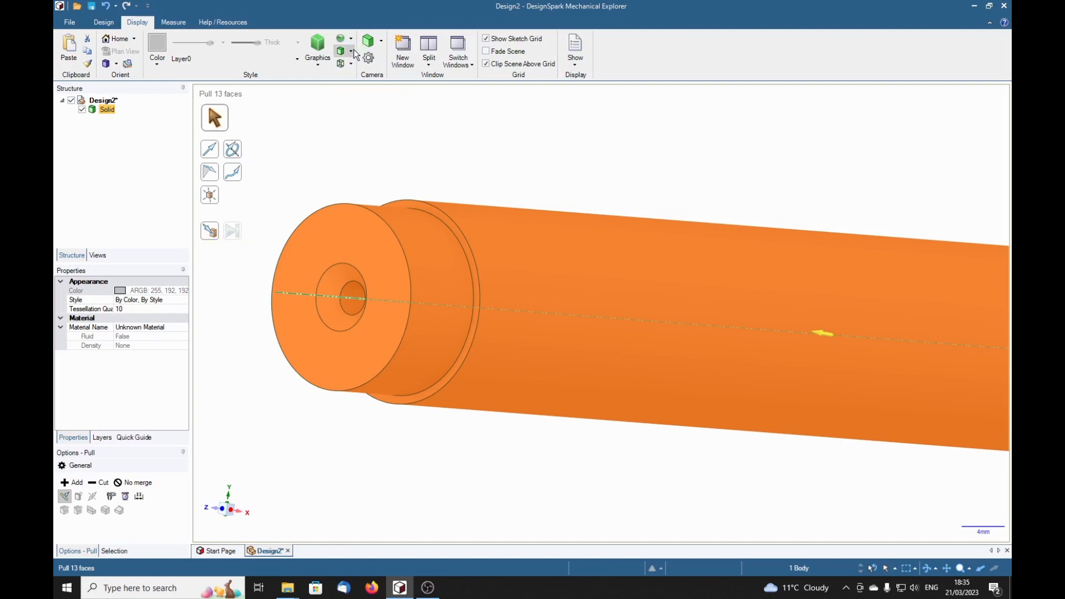
{"action": "left_click", "coordinate": [349, 39]}
{"action": "mouse_move", "coordinate": [361, 105]}
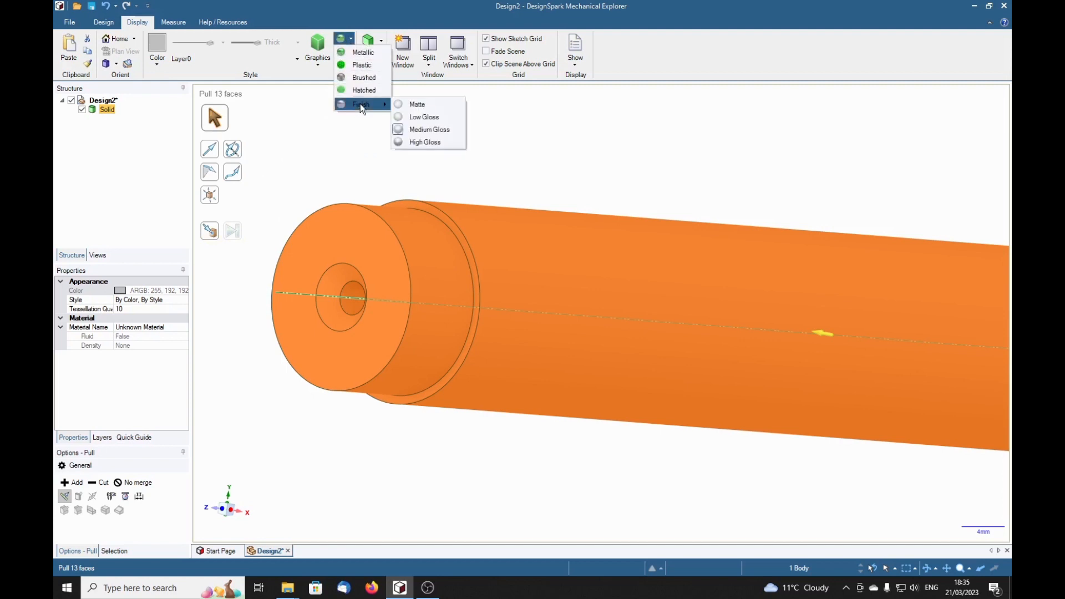
{"action": "left_click", "coordinate": [427, 143]}
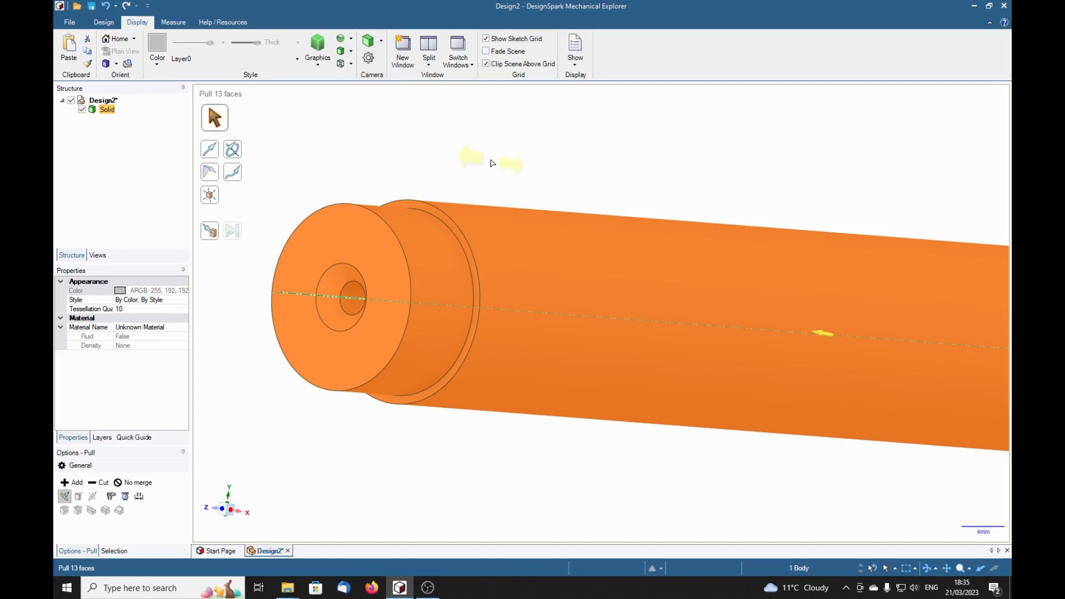
{"action": "left_click", "coordinate": [502, 167]}
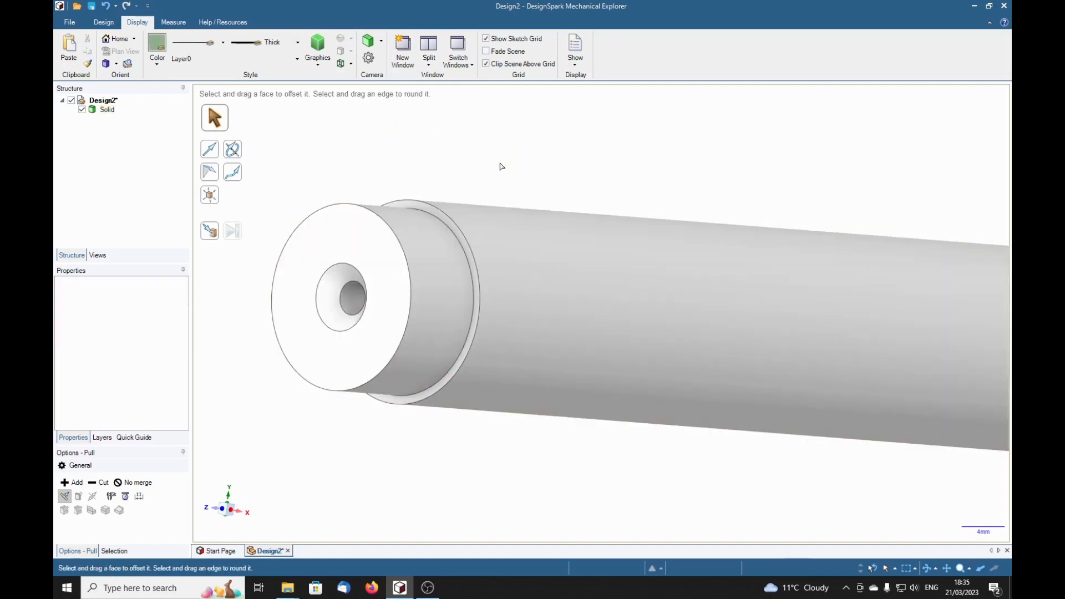
Examine the whole shaft and orient the view square-on to its side along the X axis
{"action": "mouse_move", "coordinate": [501, 166]}
{"action": "middle_mouse_down"}
{"action": "mouse_move", "coordinate": [497, 194]}
{"action": "mouse_move", "coordinate": [433, 169]}
{"action": "mouse_move", "coordinate": [392, 174]}
{"action": "mouse_move", "coordinate": [469, 171]}
{"action": "mouse_move", "coordinate": [551, 200]}
{"action": "mouse_move", "coordinate": [563, 162]}
{"action": "mouse_move", "coordinate": [501, 166]}
{"action": "middle_mouse_up"}
{"action": "scroll", "coordinate": [577, 204], "scroll_direction": "down", "scroll_amount": 3}
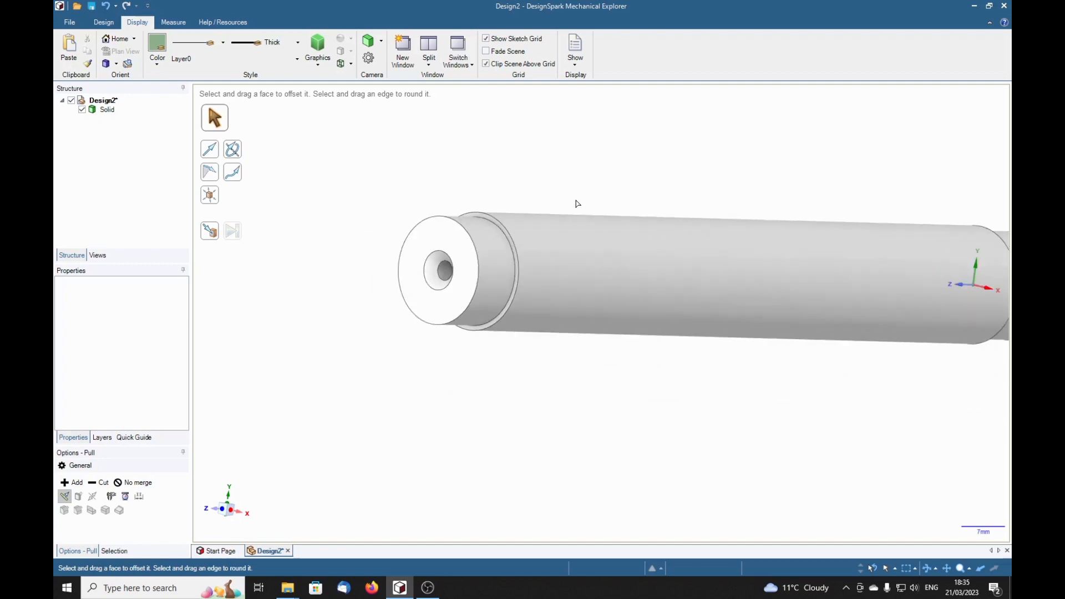
{"action": "scroll", "coordinate": [577, 204], "scroll_direction": "down", "scroll_amount": 2}
{"action": "middle_click_drag", "start_coordinate": [700, 175], "coordinate": [606, 233], "text": "shift"}
{"action": "left_click", "coordinate": [529, 322]}
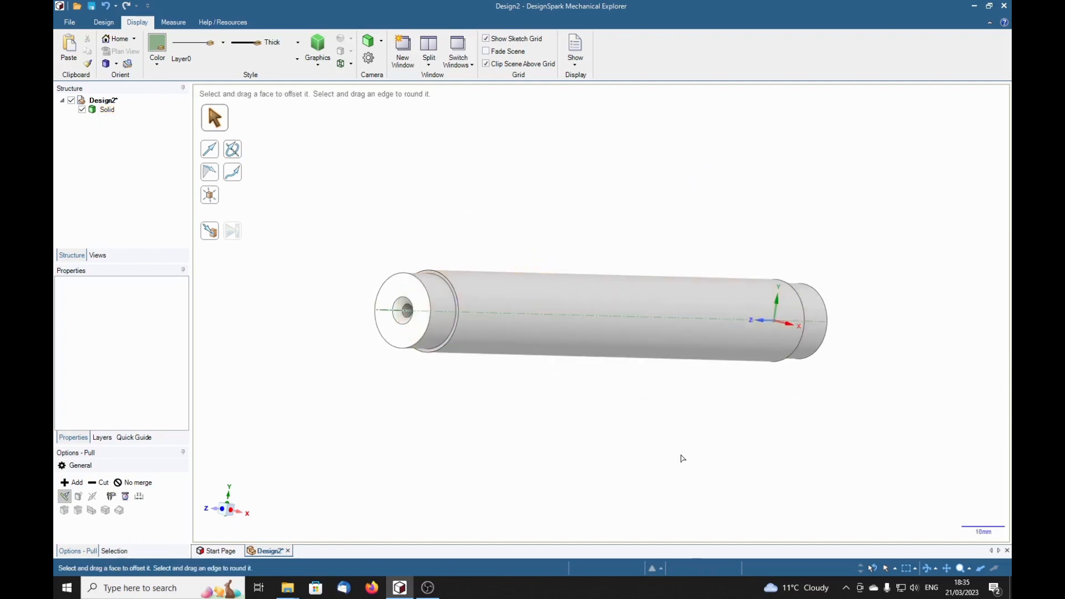
{"action": "left_click", "coordinate": [103, 23]}
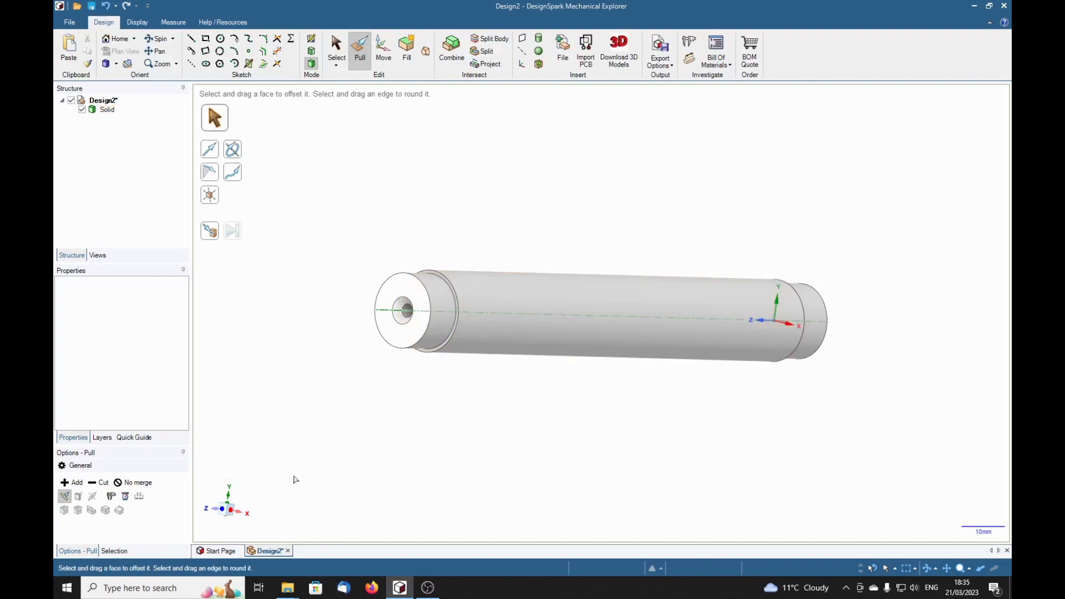
{"action": "middle_click_drag", "start_coordinate": [713, 320], "coordinate": [663, 320]}
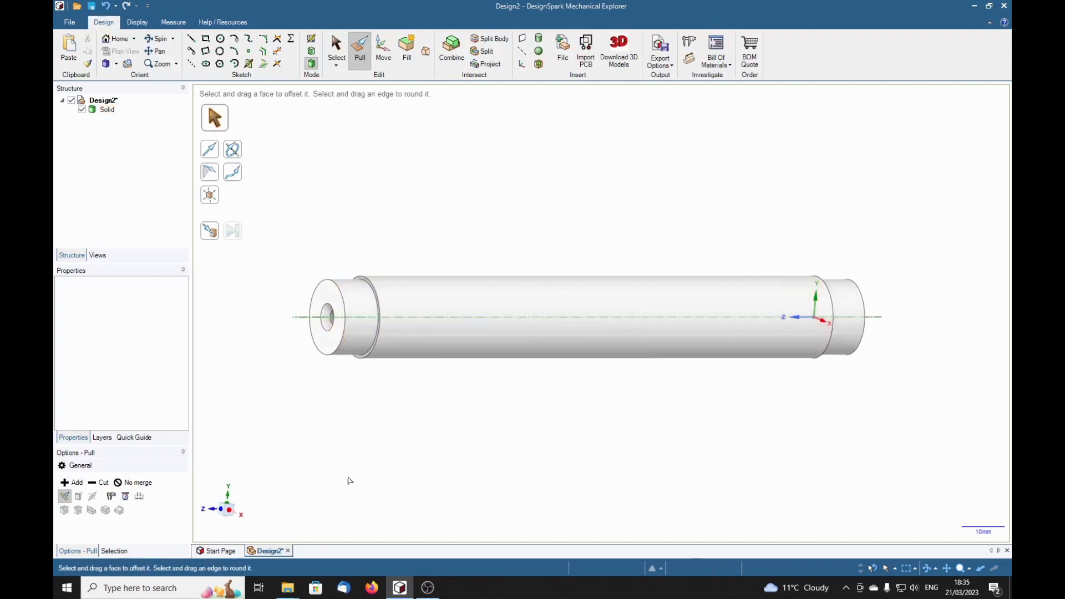
{"action": "left_click", "coordinate": [231, 515]}
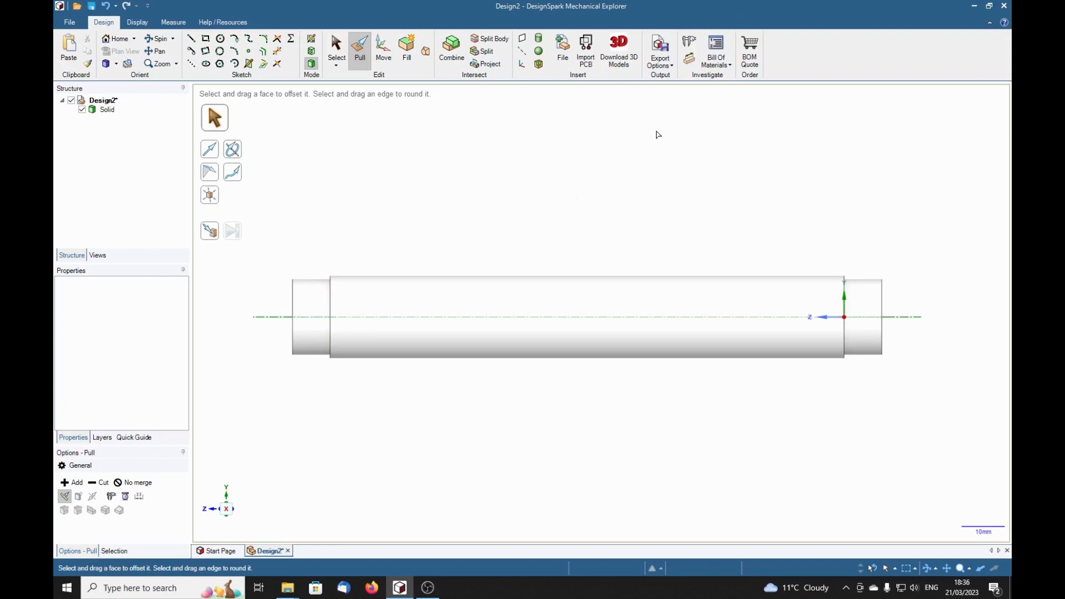
{"action": "left_click", "coordinate": [305, 347]}
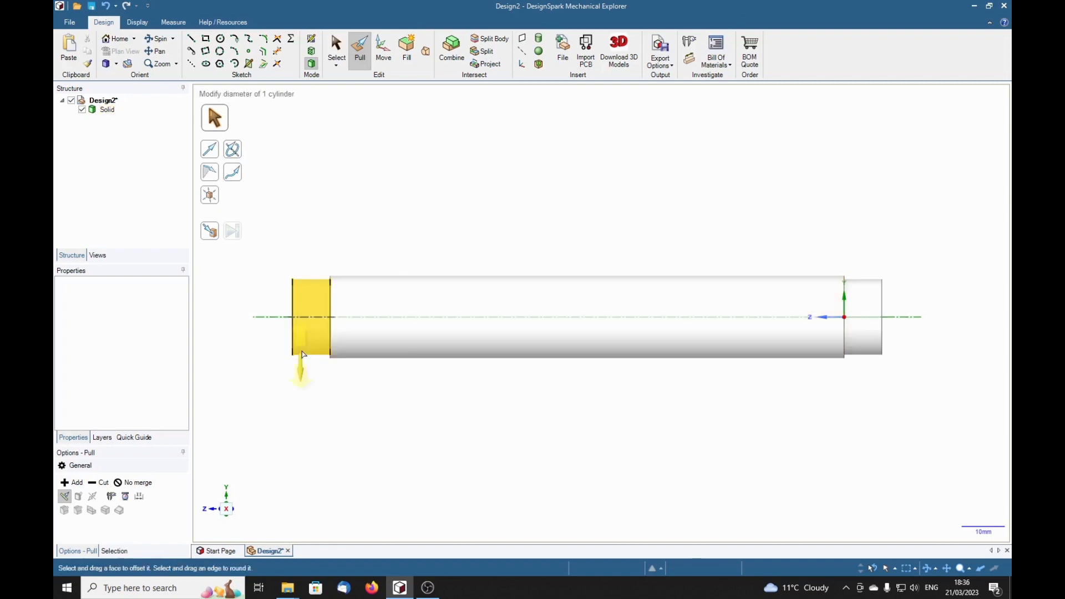
{"action": "key", "text": "Escape"}
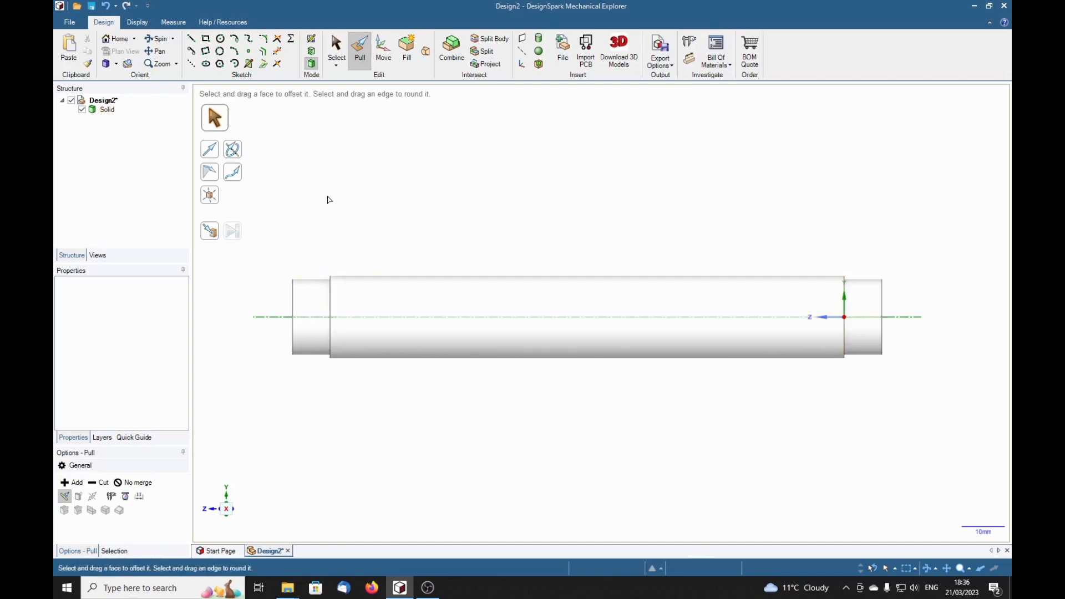
Place an annotation plane through the shaft's axis and dimension the length of the stepped-down end farthest from the origin
{"action": "left_click", "coordinate": [690, 60]}
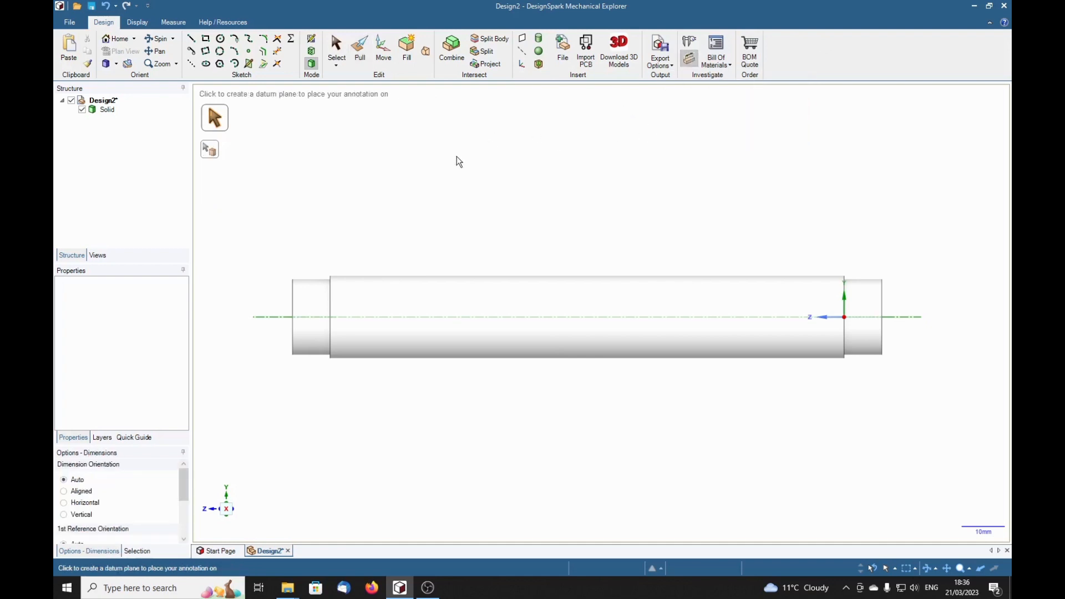
{"action": "left_click", "coordinate": [266, 316]}
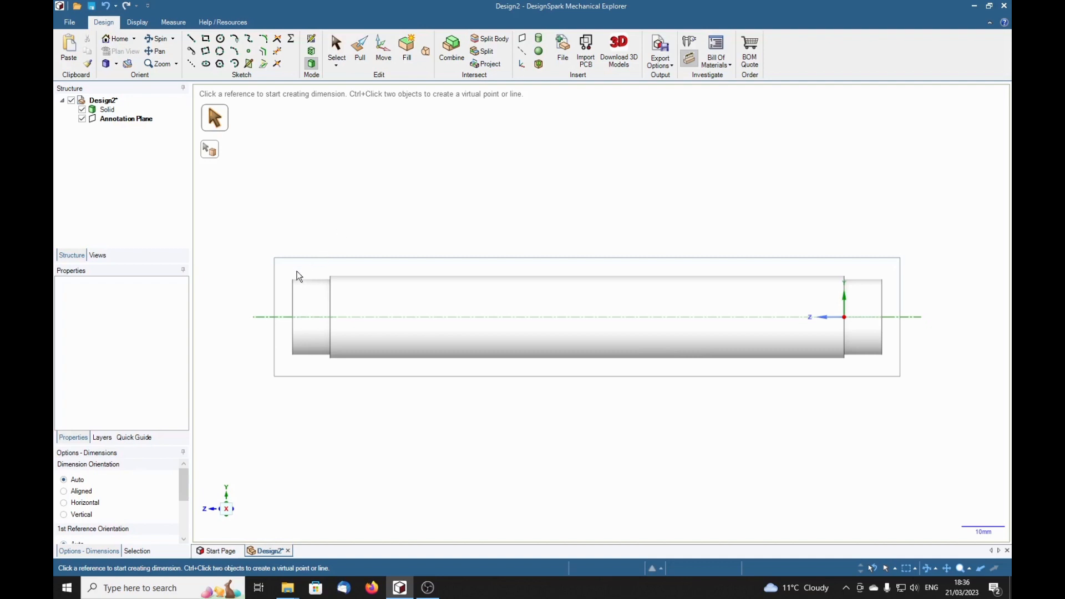
{"action": "left_click", "coordinate": [294, 288]}
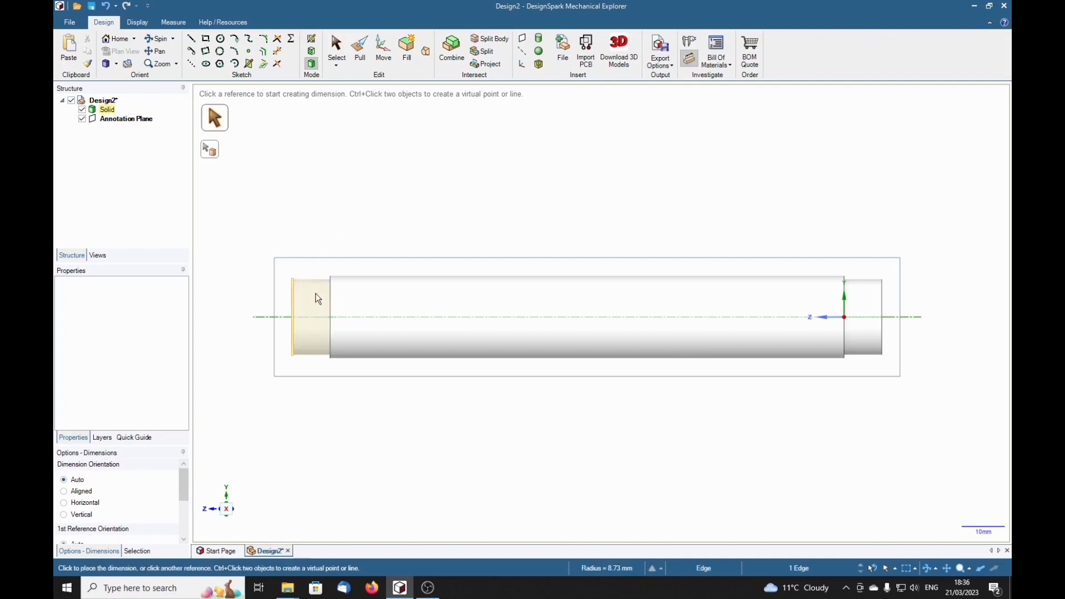
{"action": "left_click", "coordinate": [327, 294]}
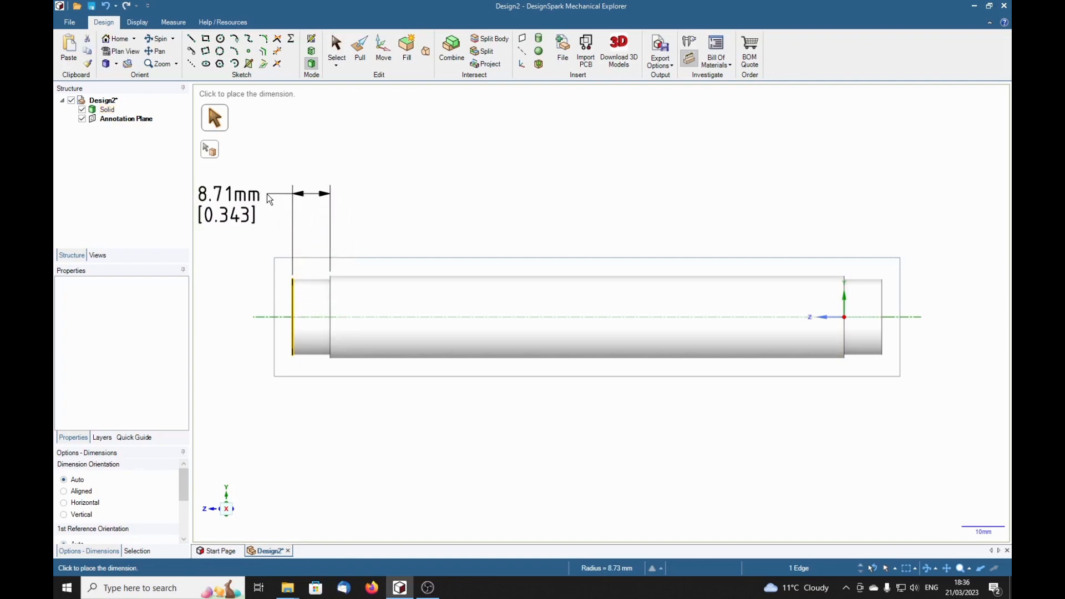
{"action": "left_click", "coordinate": [267, 194]}
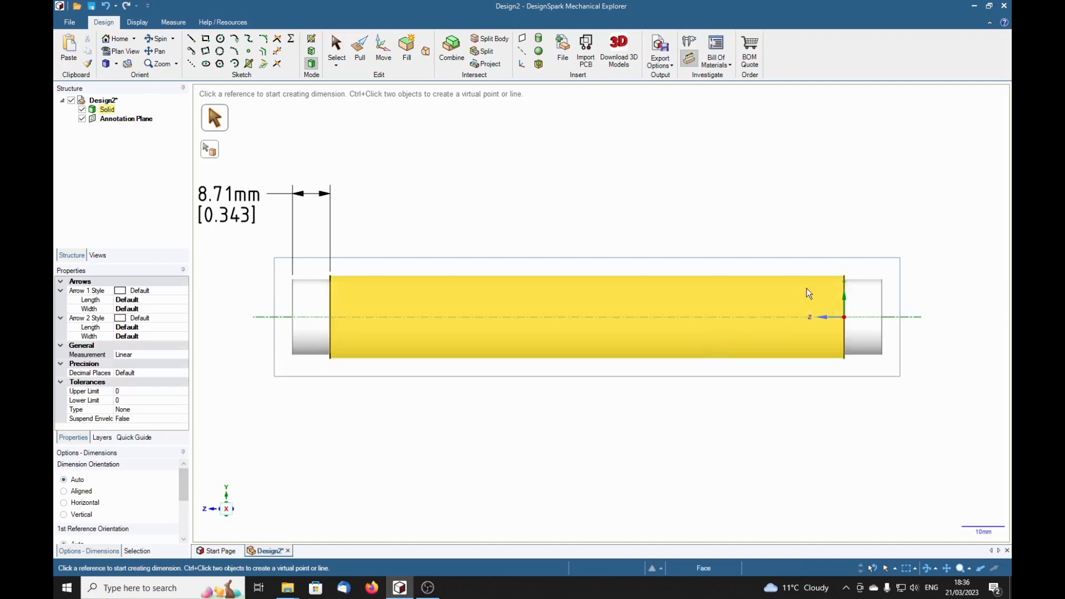
Dimension the lengths of the stepped-down end nearest the origin and the shaft's full-diameter middle section, placing both above the shaft
{"action": "left_click", "coordinate": [844, 281]}
{"action": "left_click", "coordinate": [883, 289]}
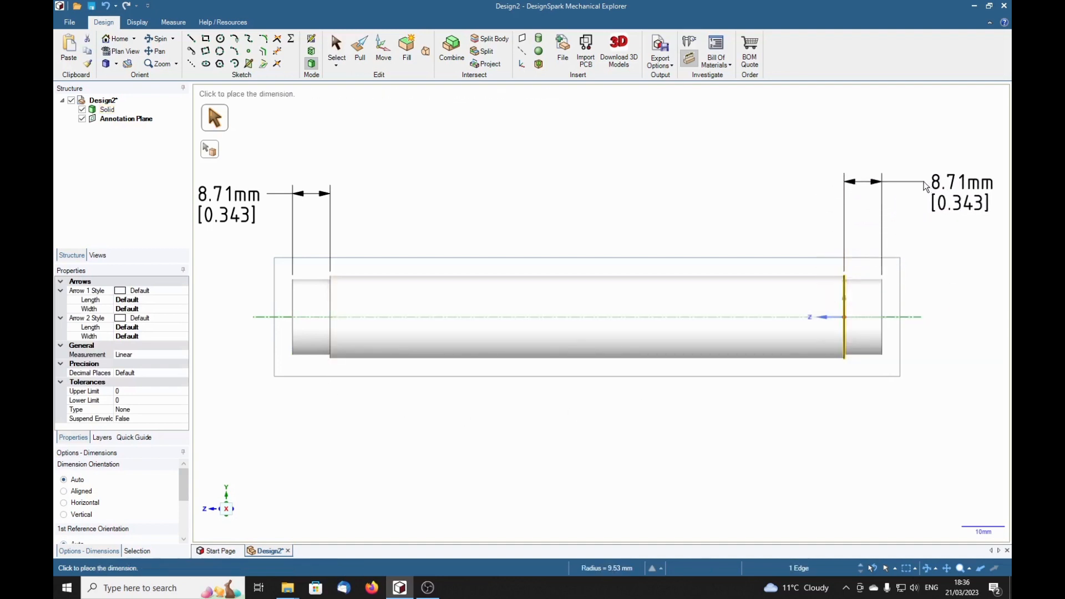
{"action": "left_click", "coordinate": [921, 180]}
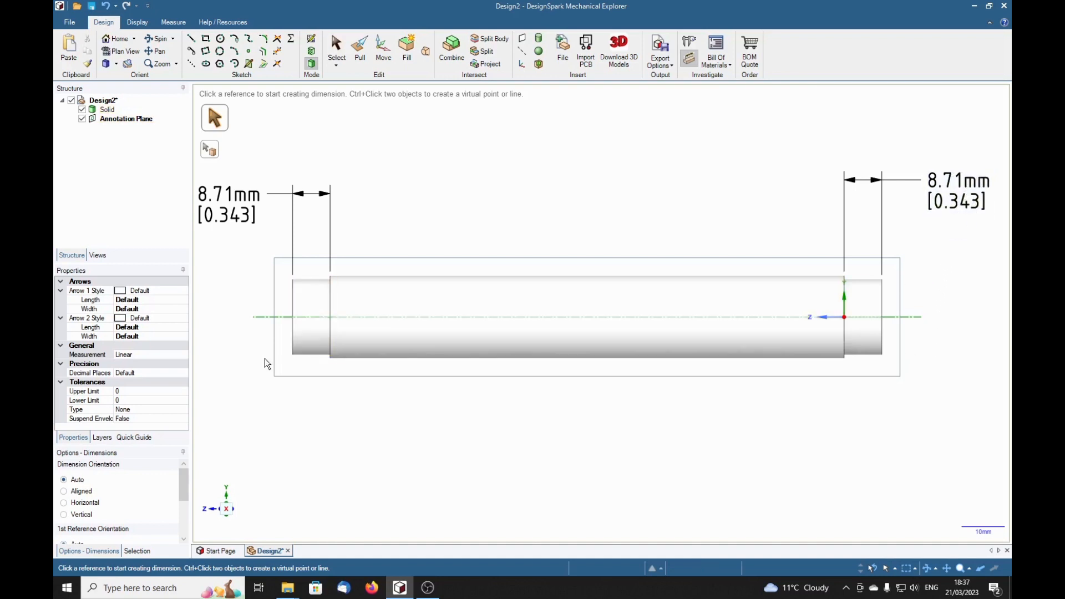
{"action": "left_click", "coordinate": [332, 288]}
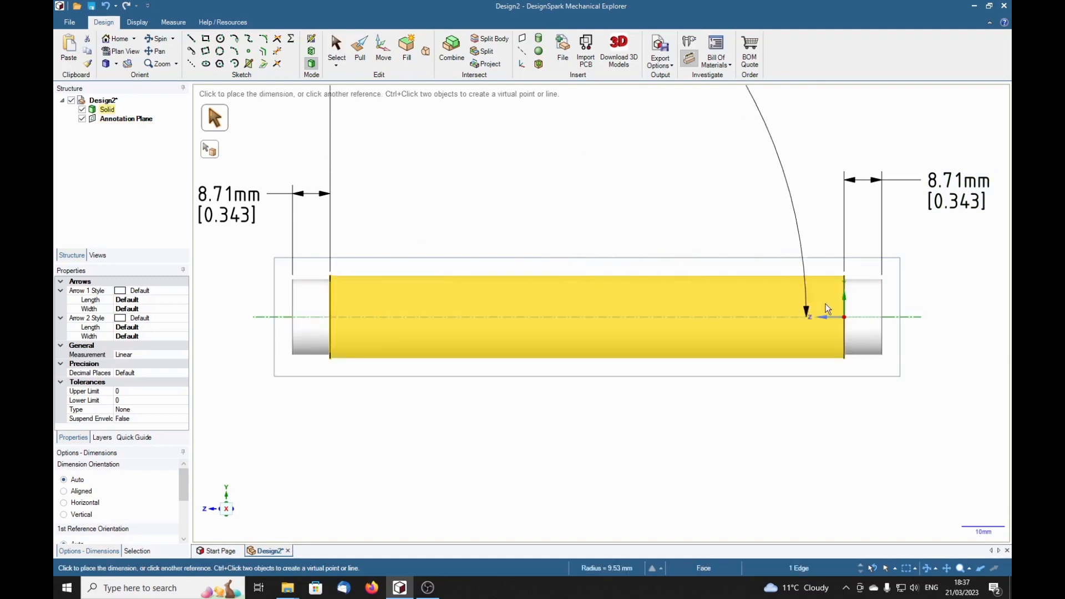
{"action": "left_click", "coordinate": [842, 292]}
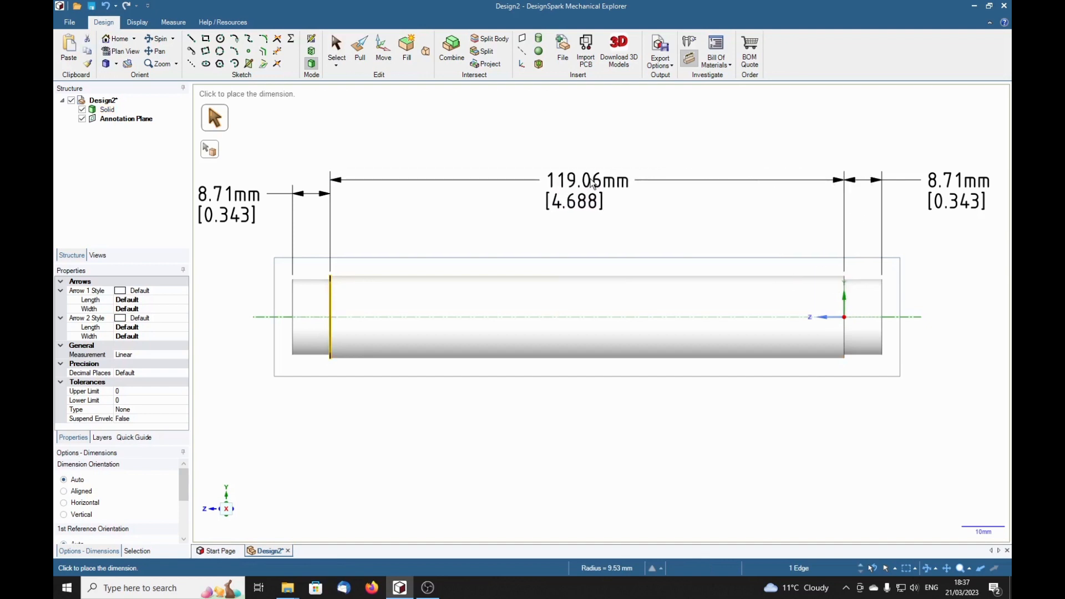
{"action": "left_click", "coordinate": [593, 184]}
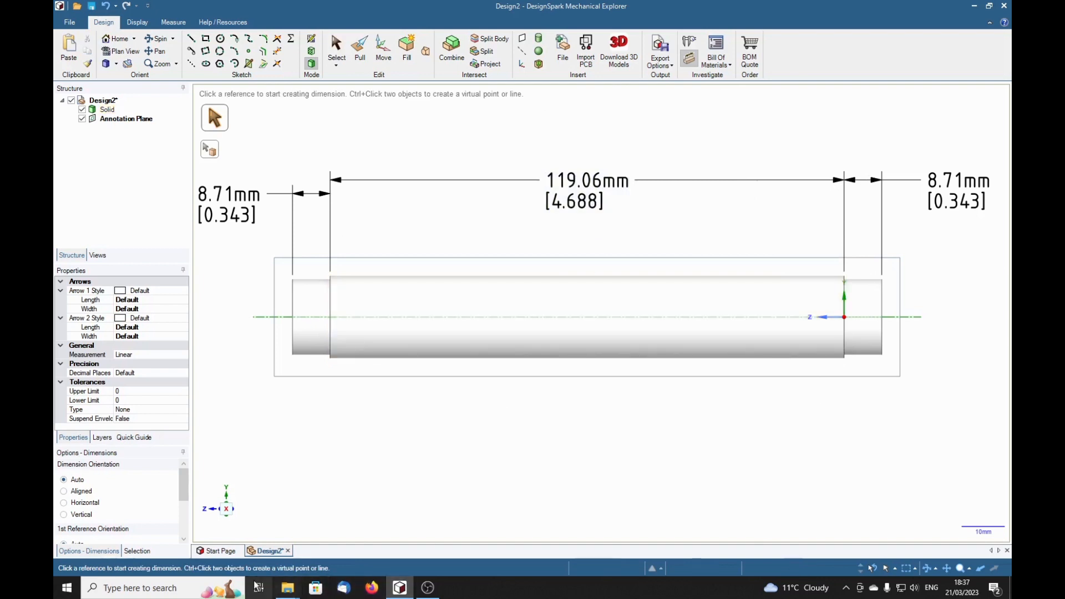
Dimension the shaft's overall length below it and align the far stepped end's length dimension with the other dimensions above the shaft
{"action": "left_click", "coordinate": [293, 358]}
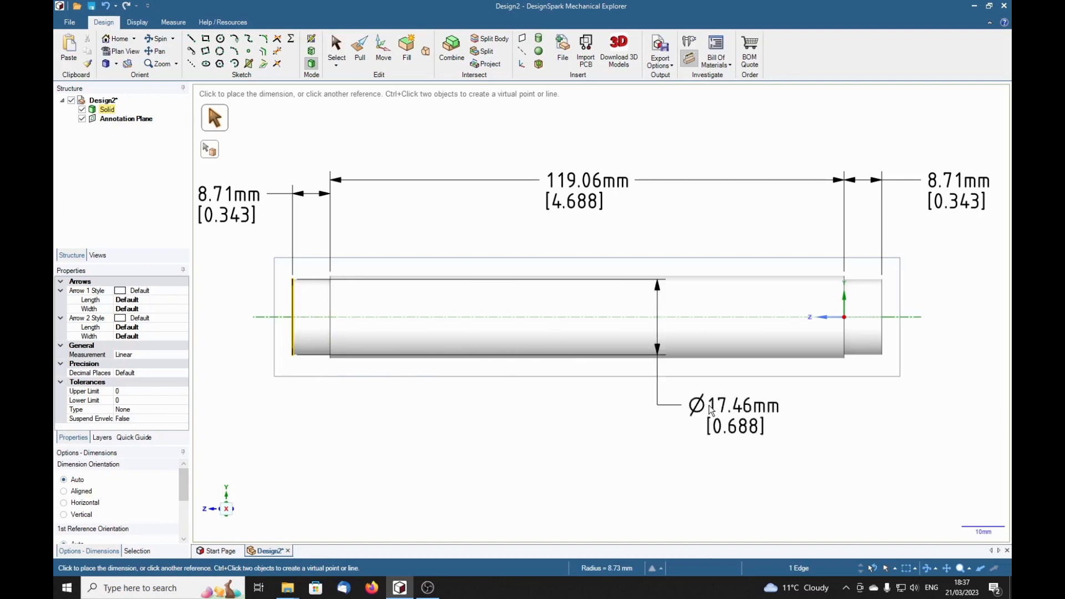
{"action": "left_click", "coordinate": [880, 341]}
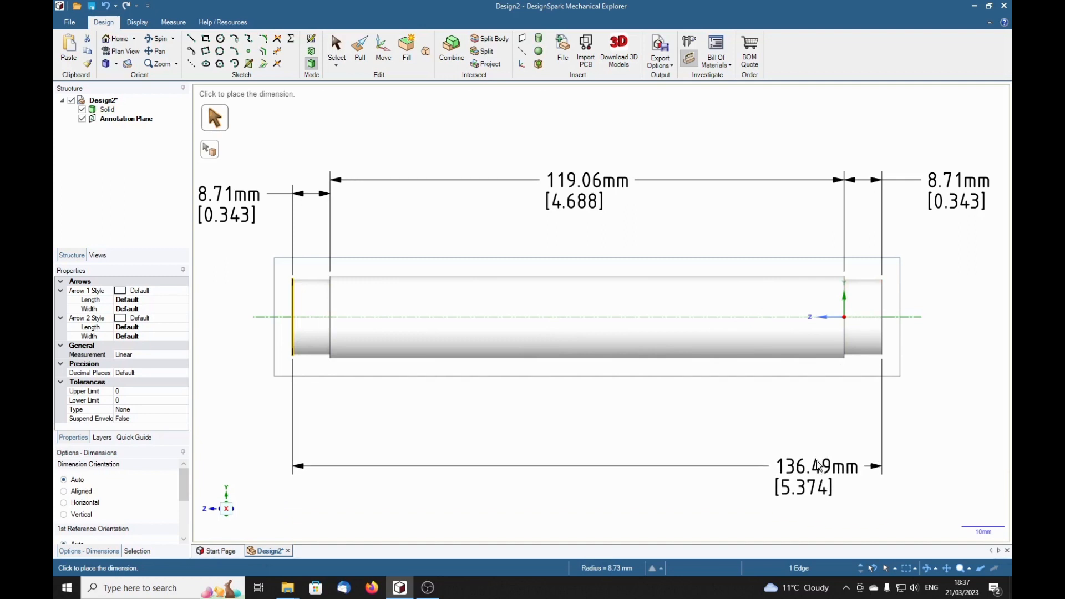
{"action": "left_click", "coordinate": [595, 471]}
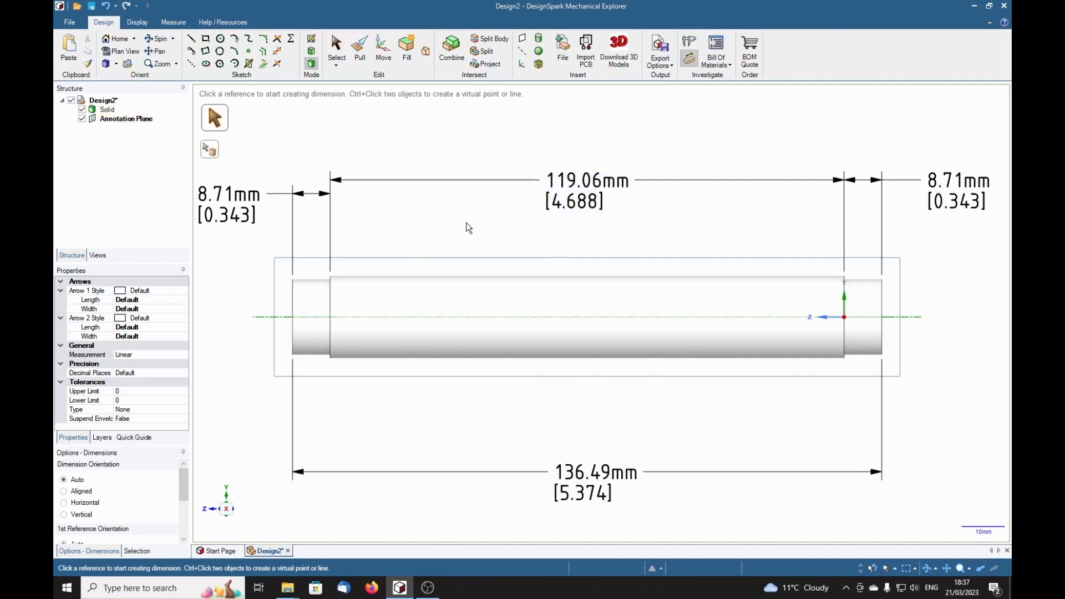
{"action": "left_click", "coordinate": [311, 195]}
{"action": "left_click", "coordinate": [315, 189]}
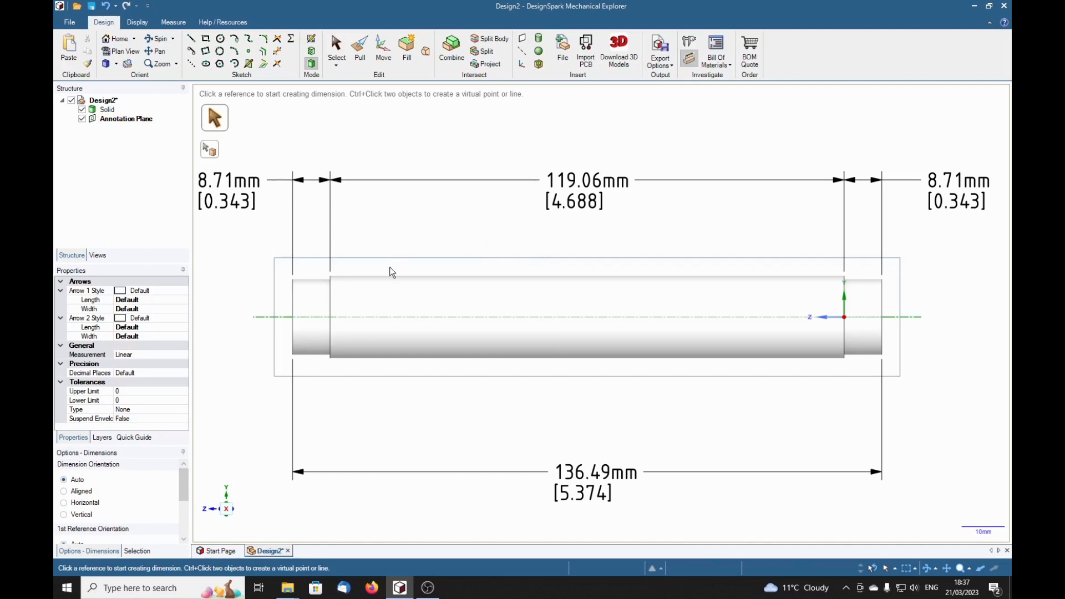
Dimension the diameters of both stepped-down ends, placing the dimension texts below the shaft
{"action": "left_click", "coordinate": [314, 290]}
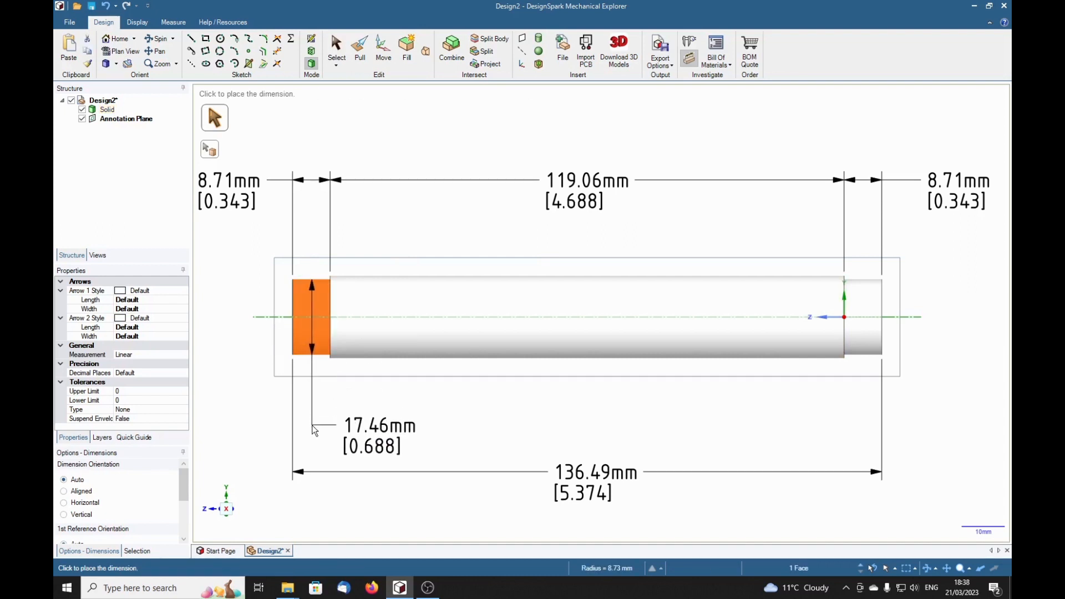
{"action": "left_click", "coordinate": [311, 425]}
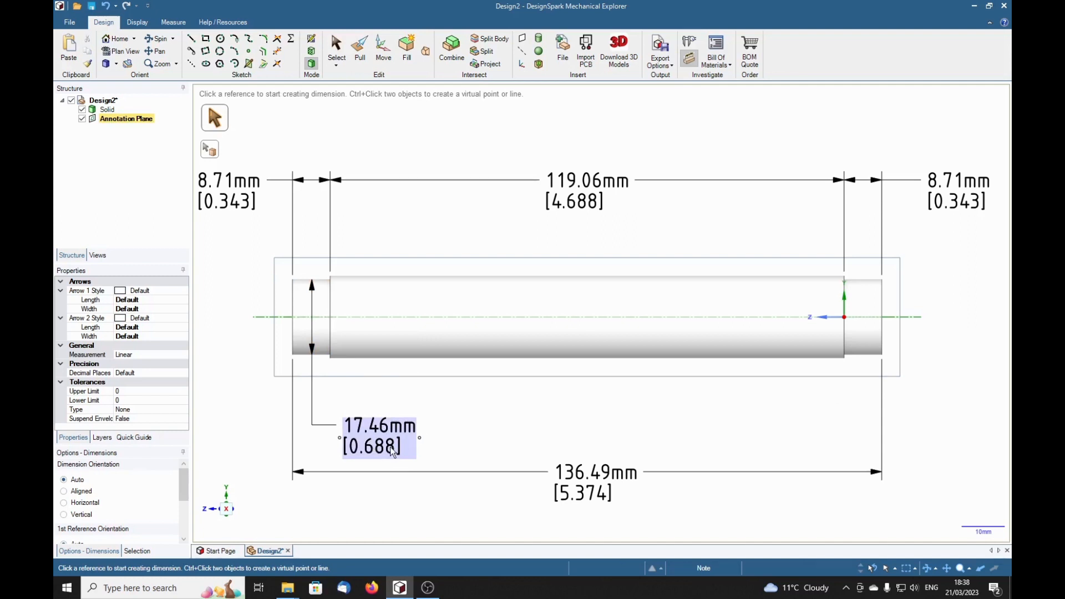
{"action": "left_click", "coordinate": [864, 283]}
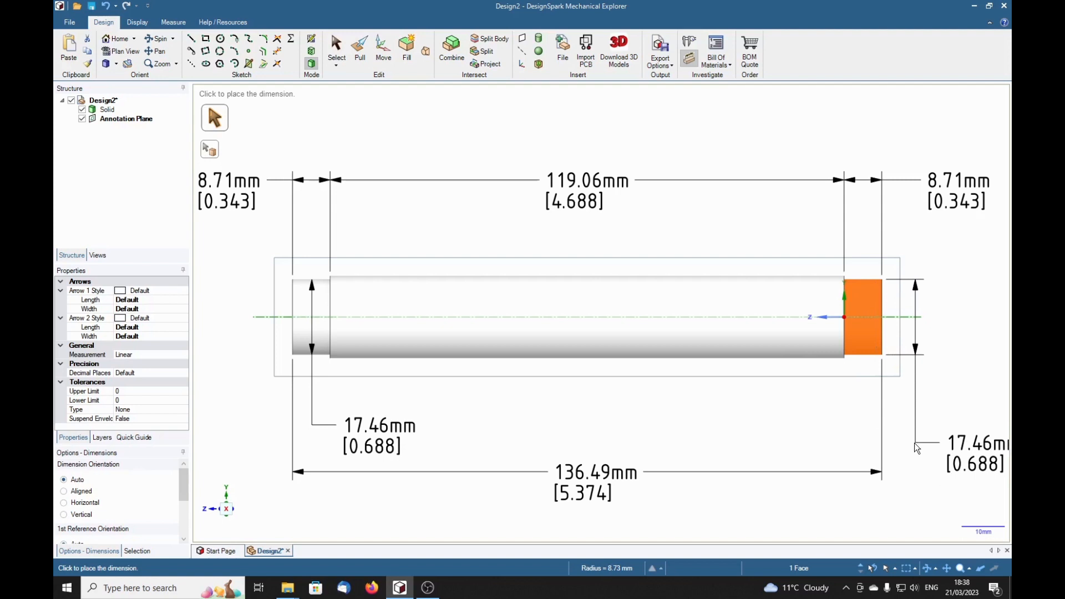
{"action": "left_click", "coordinate": [910, 444]}
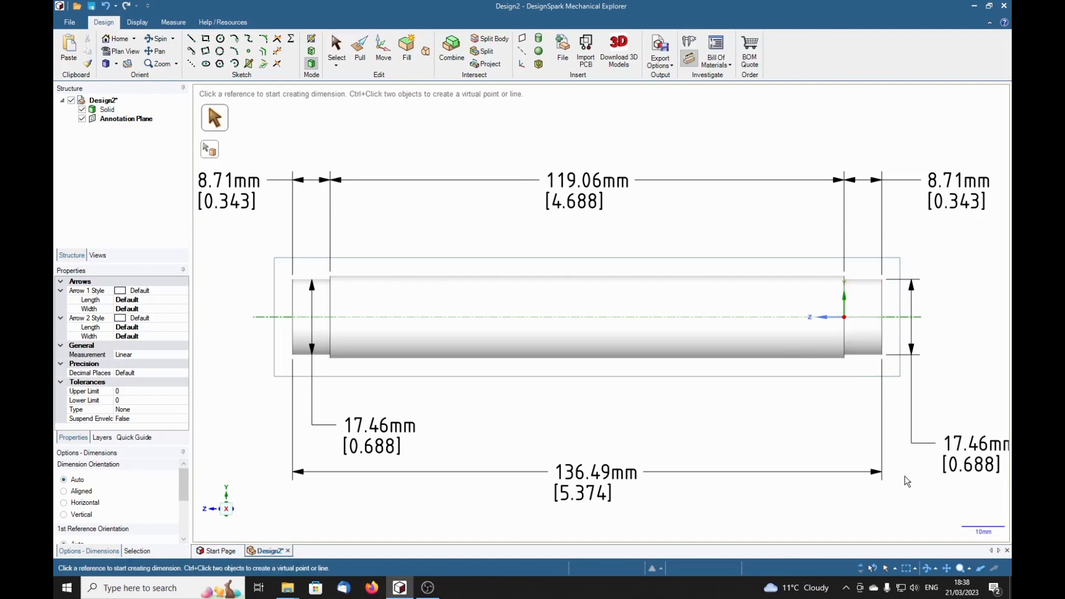
Examine the dimensioned shaft from both sides and square-on to check that all length and diameter annotations are readable
{"action": "scroll", "coordinate": [904, 476], "scroll_direction": "down", "scroll_amount": 1}
{"action": "middle_click_drag", "start_coordinate": [835, 431], "coordinate": [831, 386], "text": "shift"}
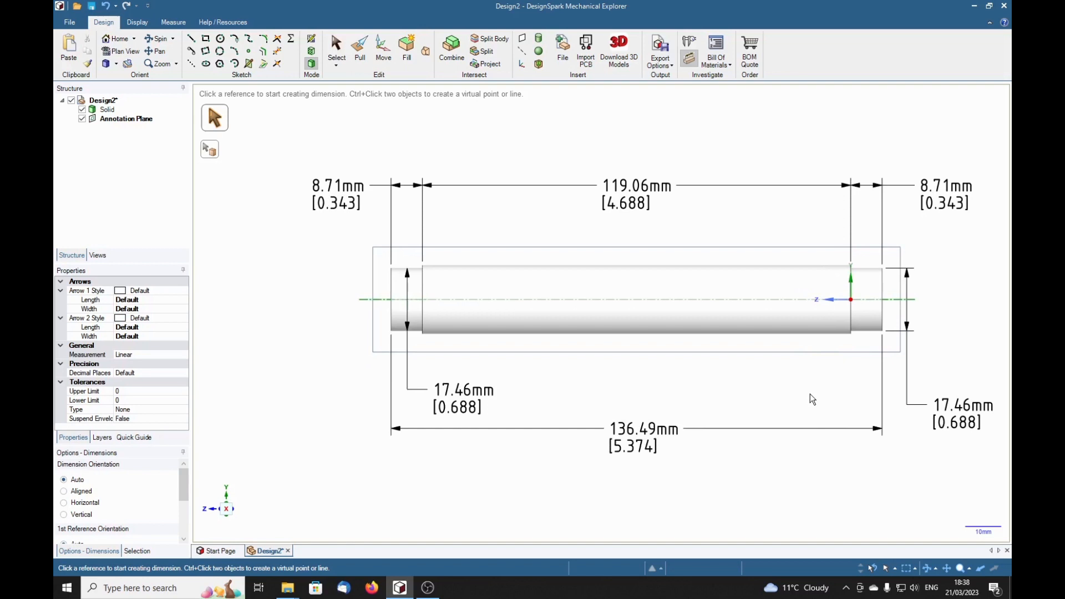
{"action": "middle_click_drag", "start_coordinate": [836, 397], "coordinate": [547, 391]}
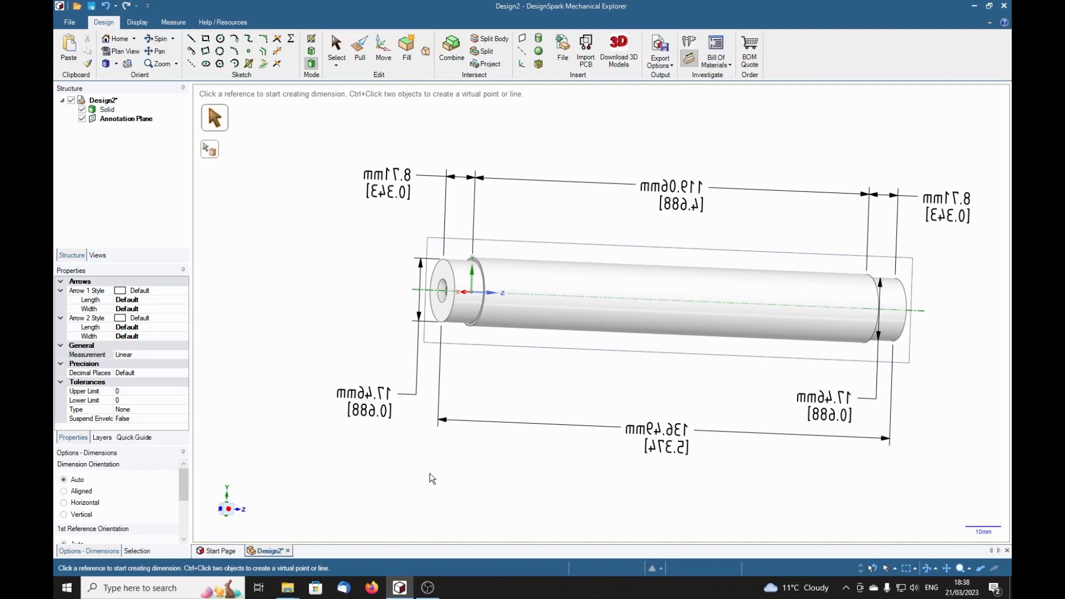
{"action": "right_click", "coordinate": [410, 476]}
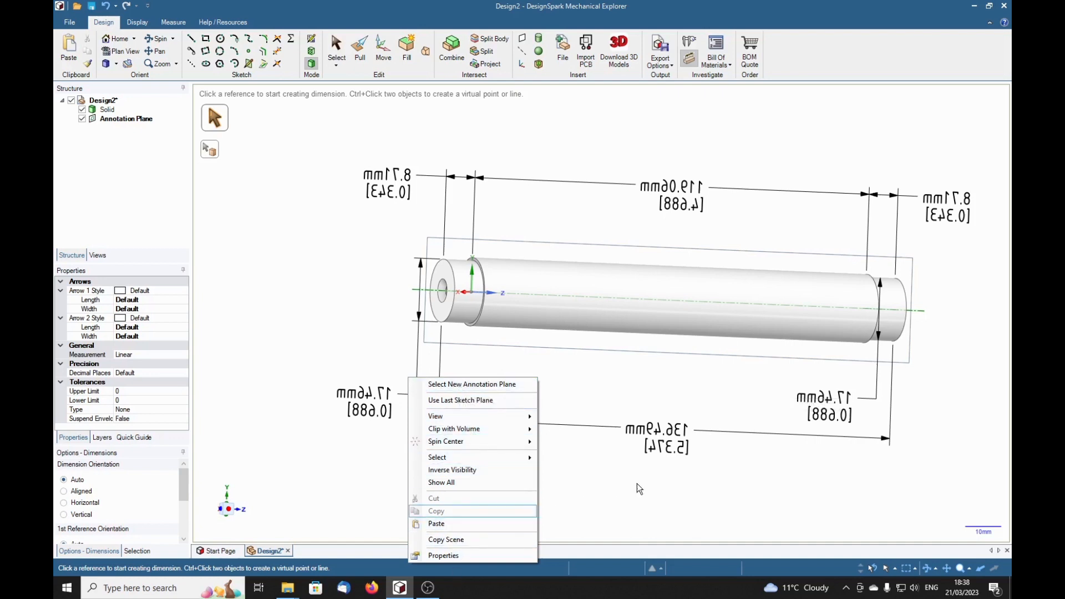
{"action": "left_click", "coordinate": [603, 483]}
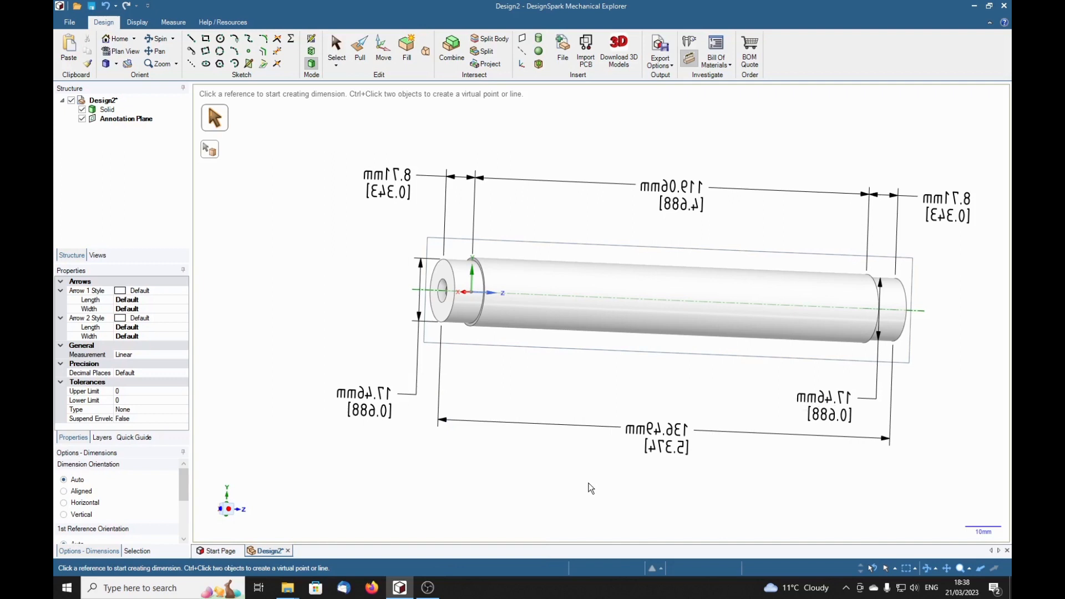
{"action": "mouse_move", "coordinate": [527, 467]}
{"action": "middle_mouse_down"}
{"action": "mouse_move", "coordinate": [667, 480]}
{"action": "mouse_move", "coordinate": [785, 469]}
{"action": "middle_mouse_up"}
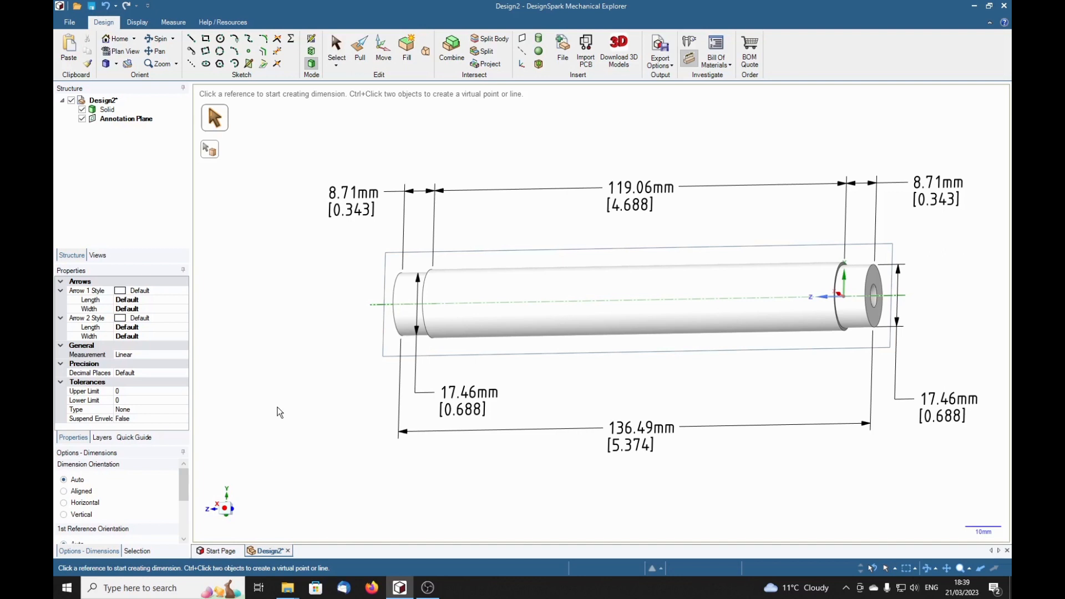
{"action": "left_click", "coordinate": [227, 509]}
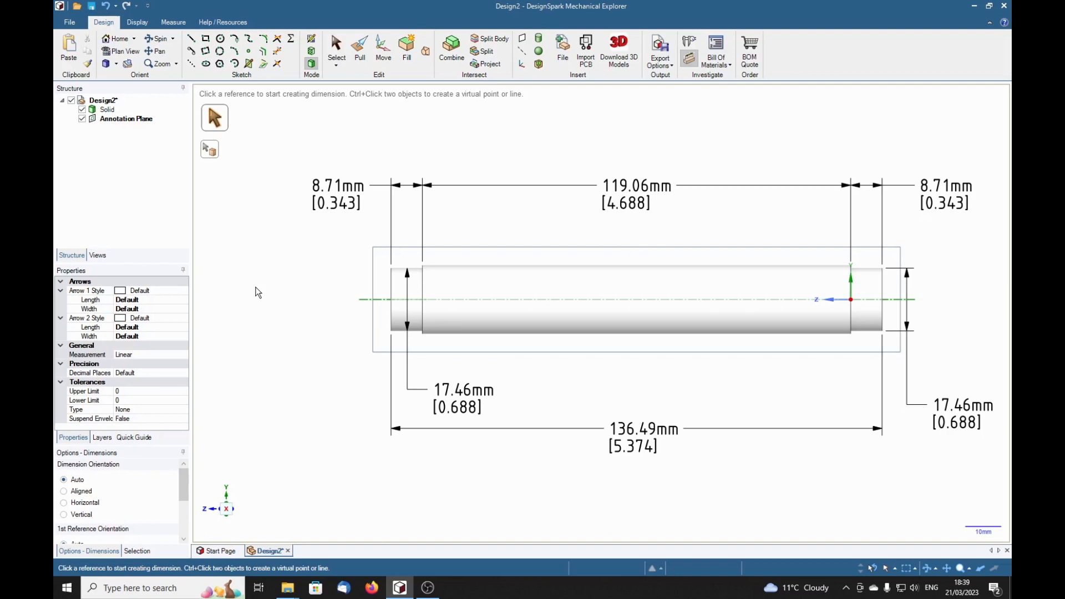
{"action": "mouse_move", "coordinate": [710, 159]}
{"action": "middle_mouse_down"}
{"action": "mouse_move", "coordinate": [717, 140]}
{"action": "mouse_move", "coordinate": [697, 161]}
{"action": "mouse_move", "coordinate": [710, 135]}
{"action": "mouse_move", "coordinate": [666, 149]}
{"action": "middle_mouse_up"}
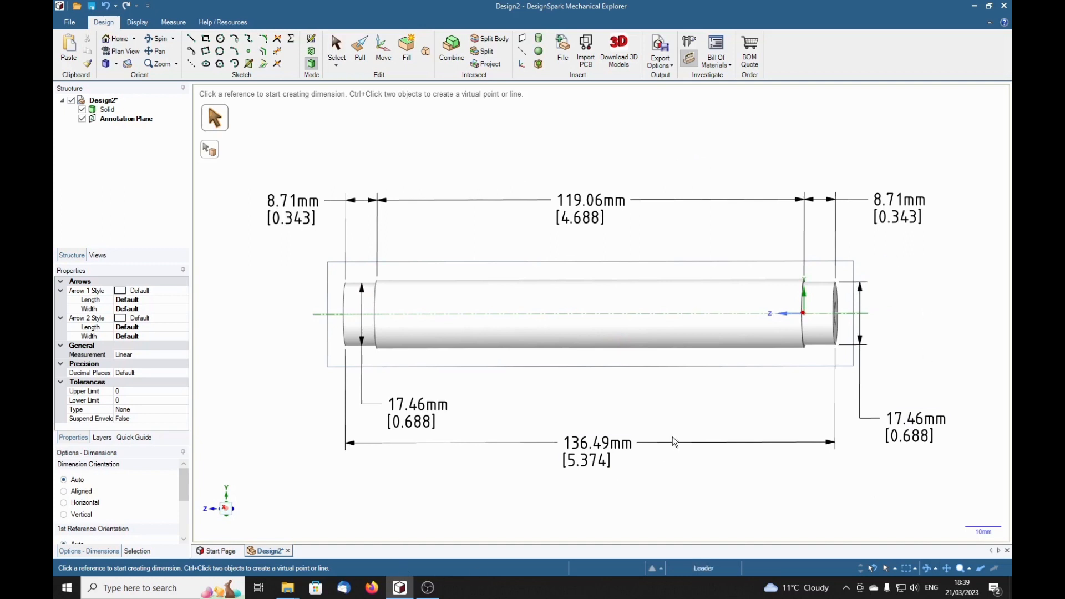